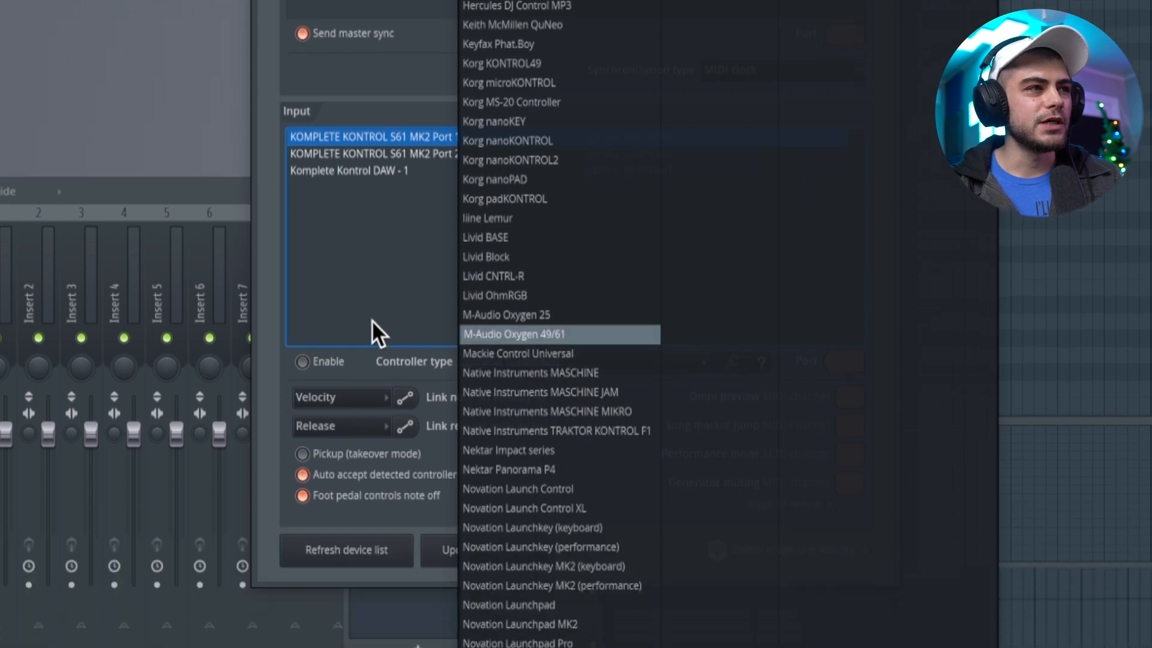
Load the STR Cello FG preset from the String bank in the Sakura instrument
{"action": "left_click", "coordinate": [370, 461]}
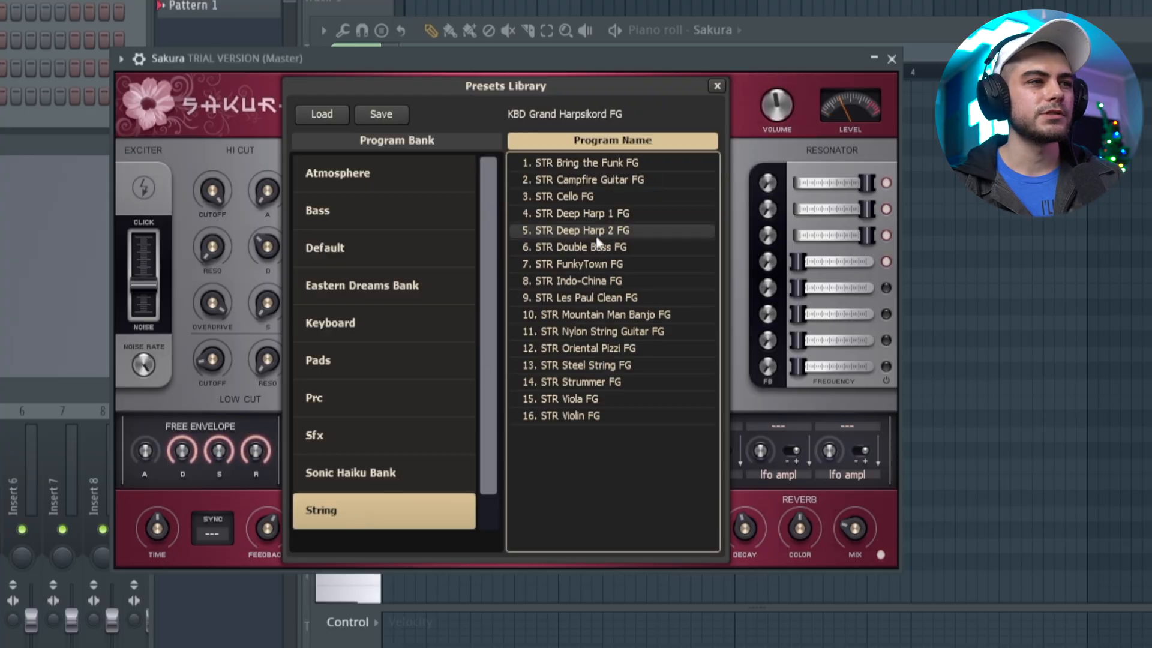
{"action": "left_click", "coordinate": [610, 196]}
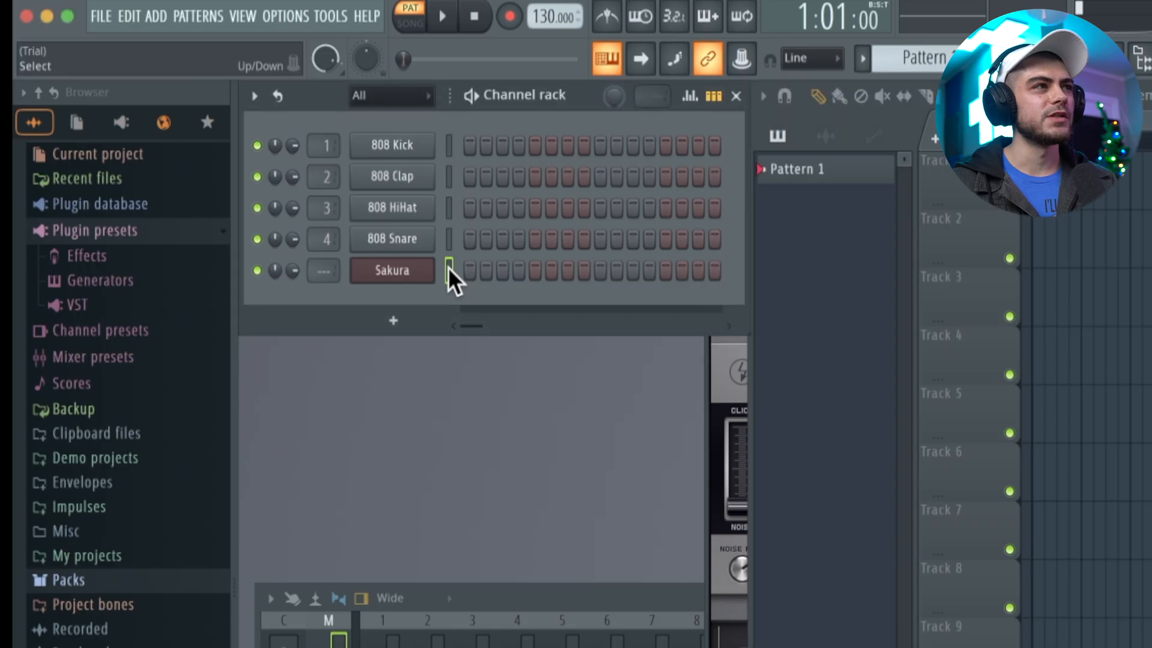
Dump the recently played score log into the Sakura channel's pattern, replacing its current content
{"action": "left_click", "coordinate": [335, 17]}
{"action": "mouse_move", "coordinate": [407, 223]}
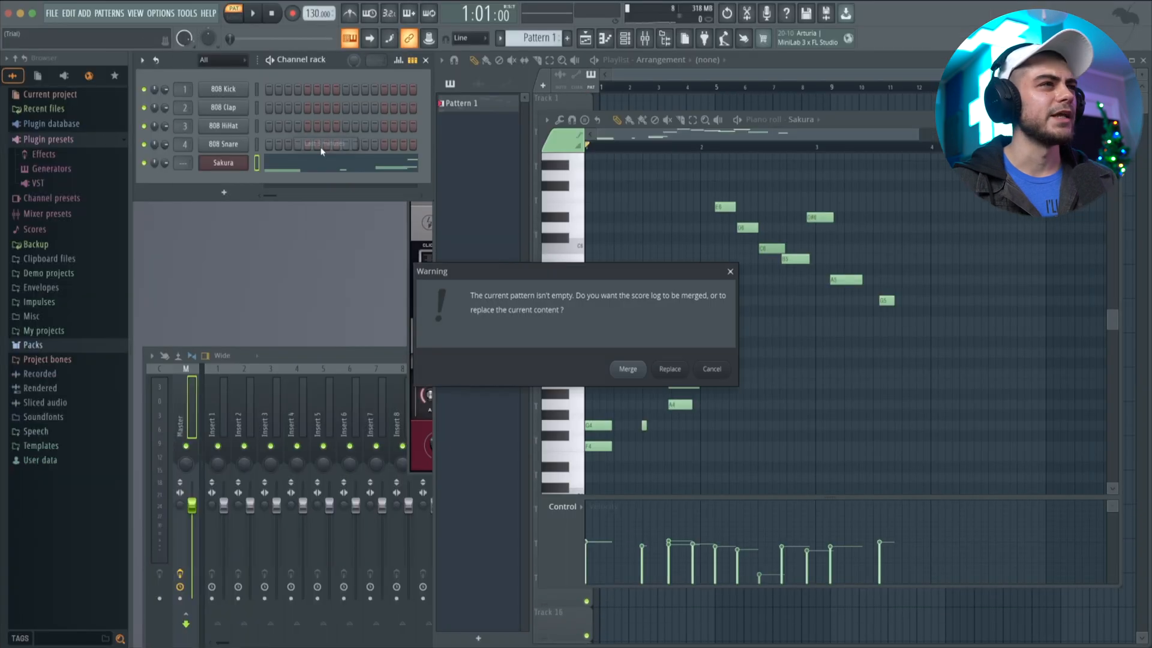
{"action": "left_click", "coordinate": [670, 368]}
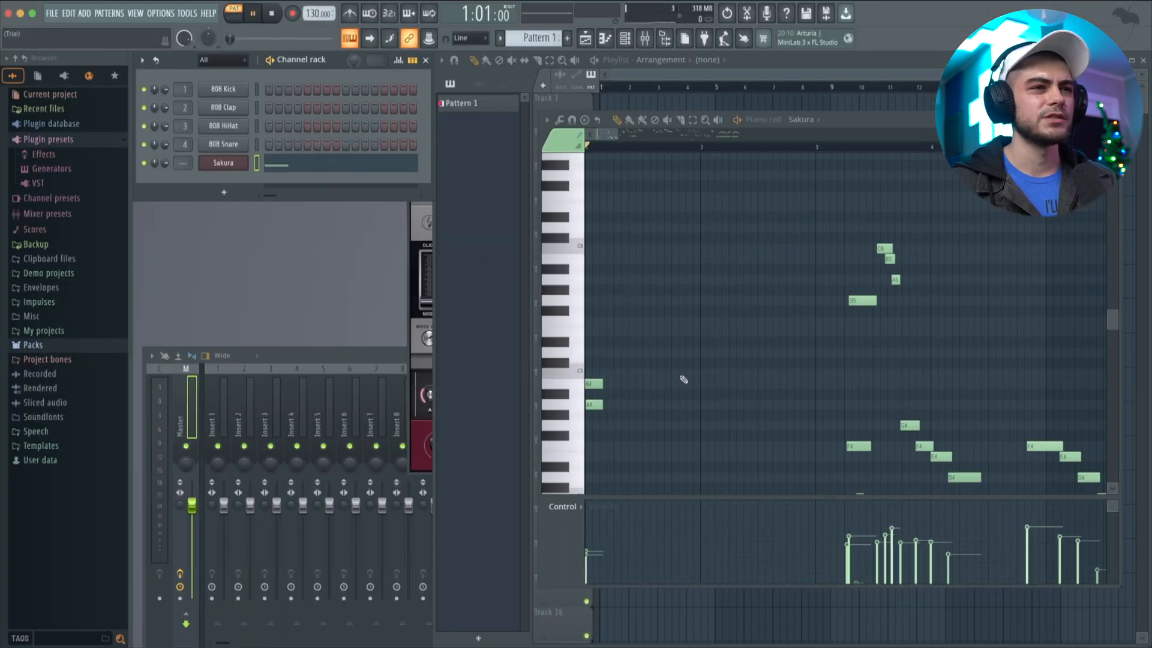
{"action": "scroll", "coordinate": [690, 383], "scroll_direction": "down", "scroll_amount": 6}
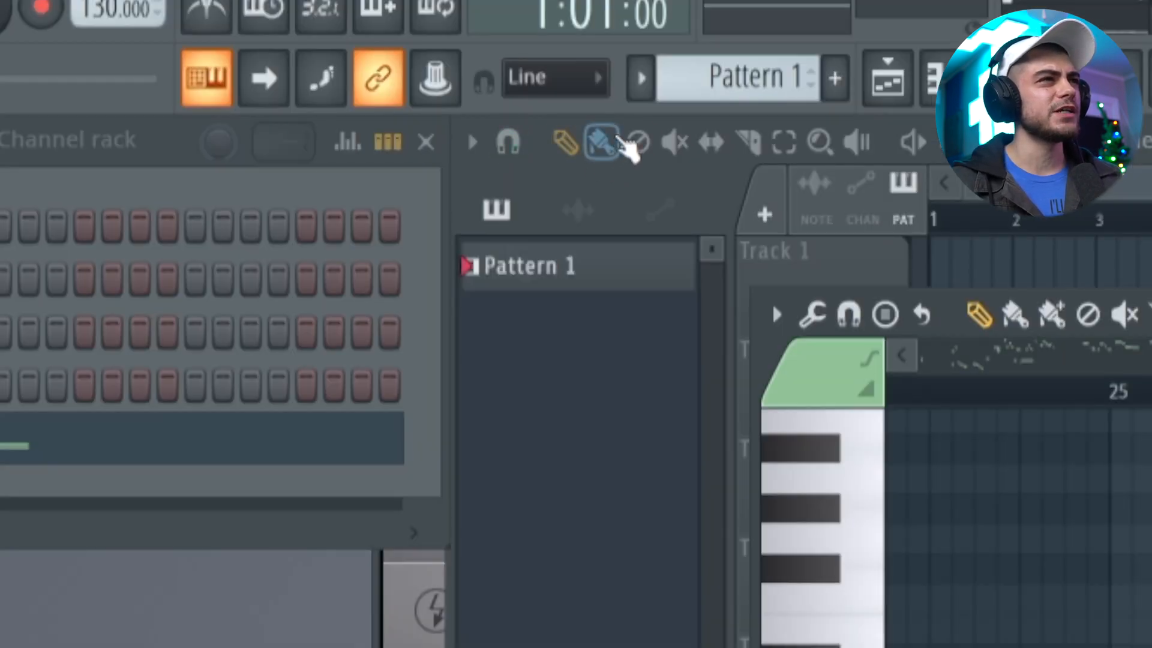
{"action": "left_click", "coordinate": [637, 142]}
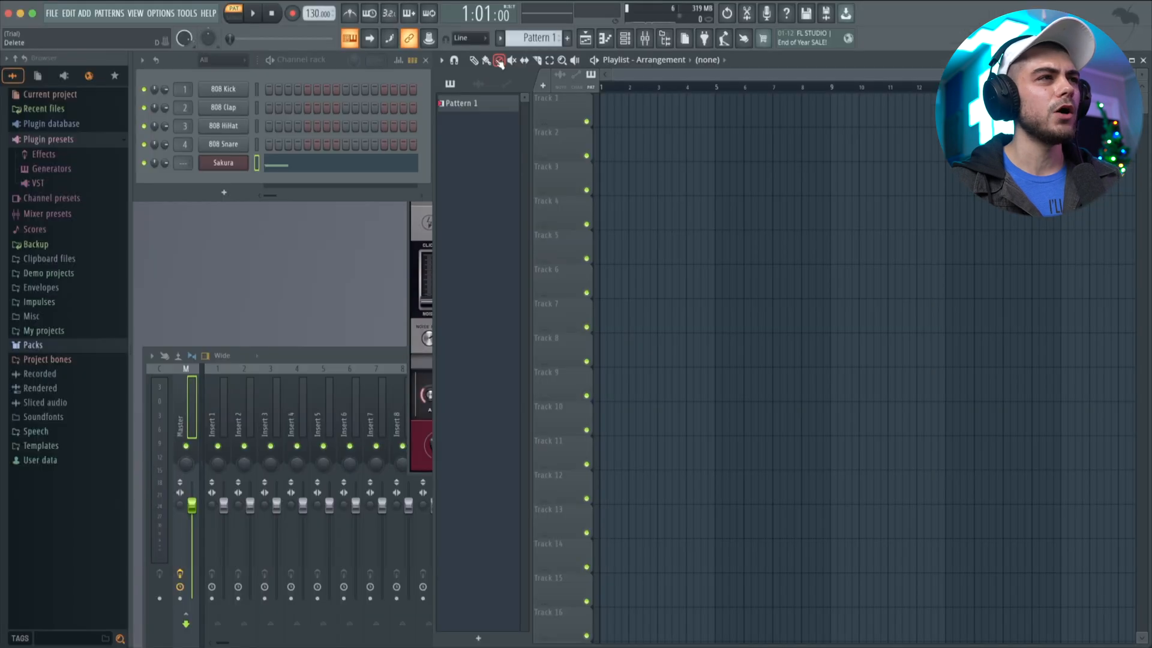
{"action": "key", "text": "ctrl+z"}
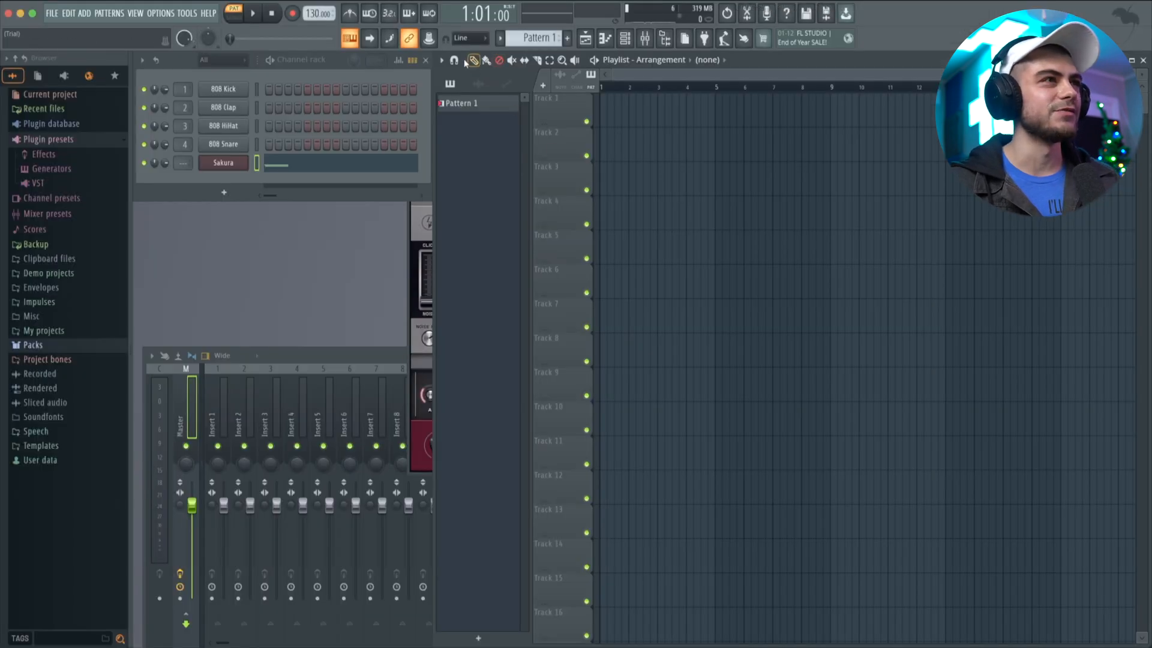
{"action": "key", "text": "F7"}
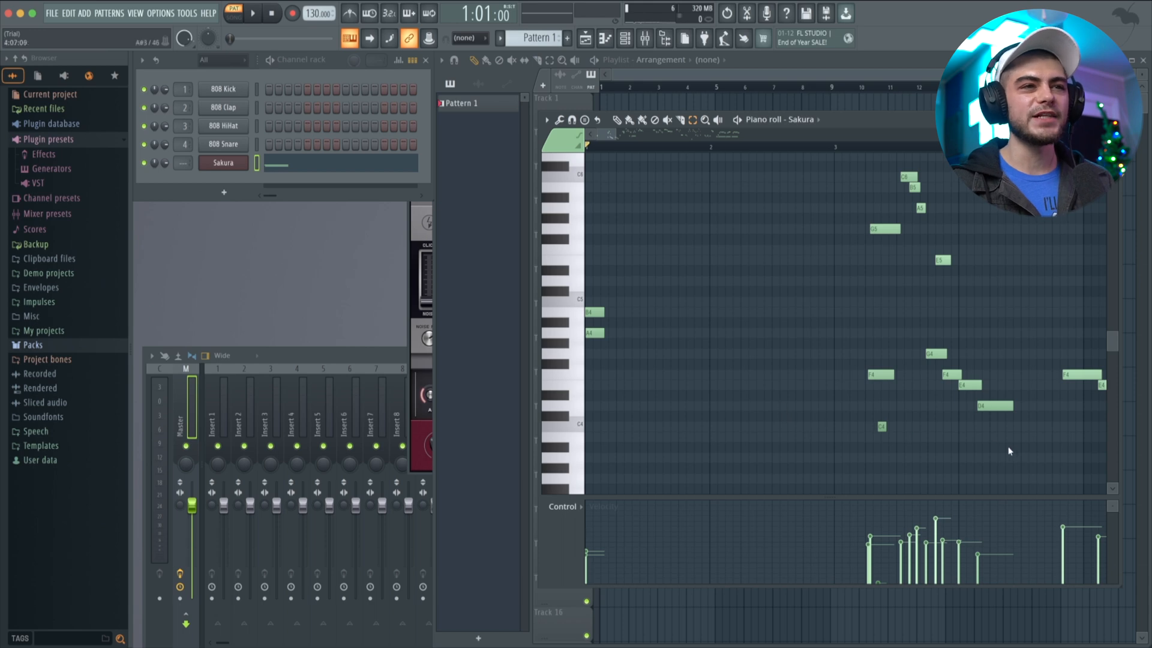
Erase the unwanted notes at the beginning of the Sakura recording, including those in bars 3 and 4
{"action": "left_click_drag", "start_coordinate": [1002, 468], "coordinate": [588, 155]}
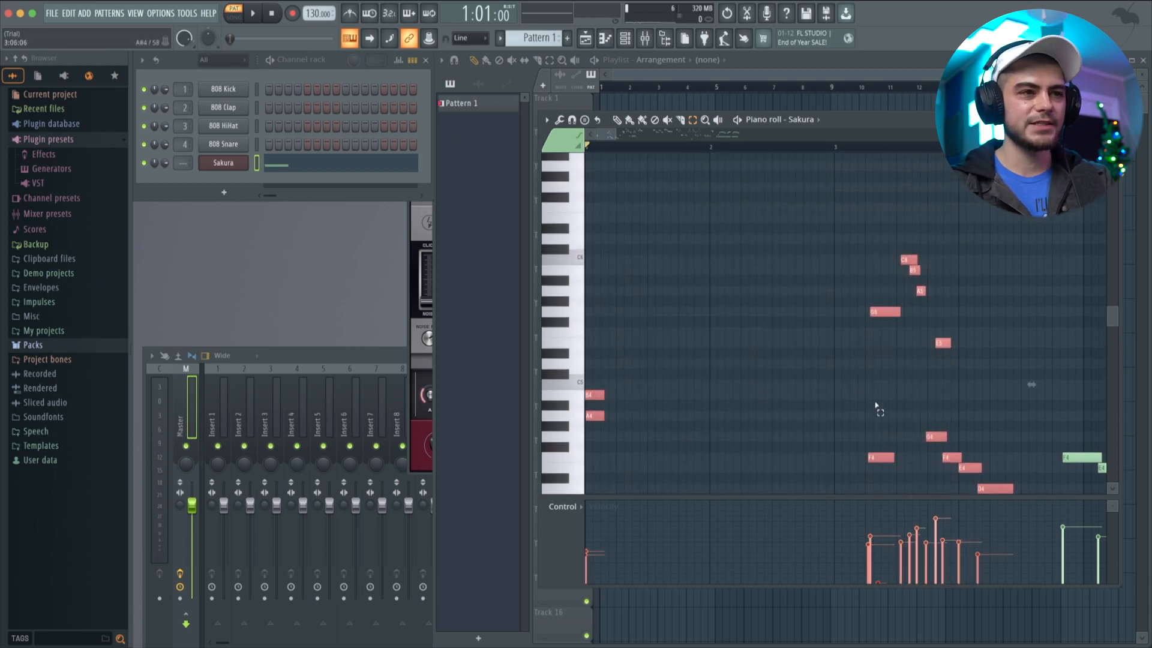
{"action": "scroll", "coordinate": [858, 387], "scroll_direction": "down", "scroll_amount": 5}
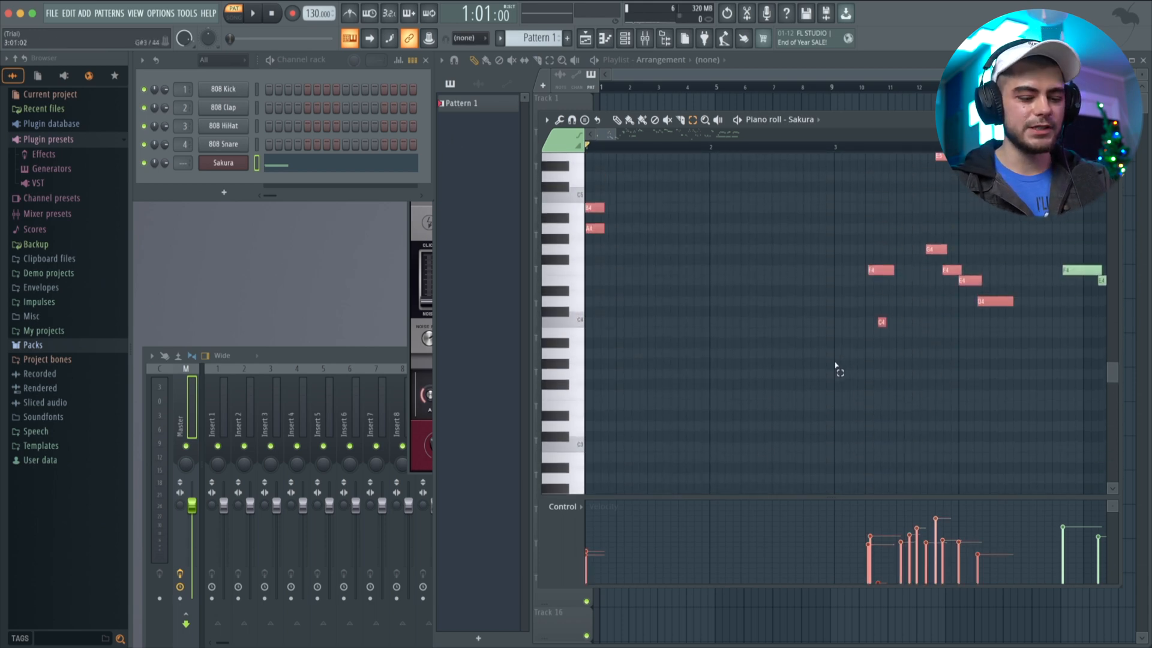
{"action": "scroll", "coordinate": [851, 351], "scroll_direction": "up", "scroll_amount": 3}
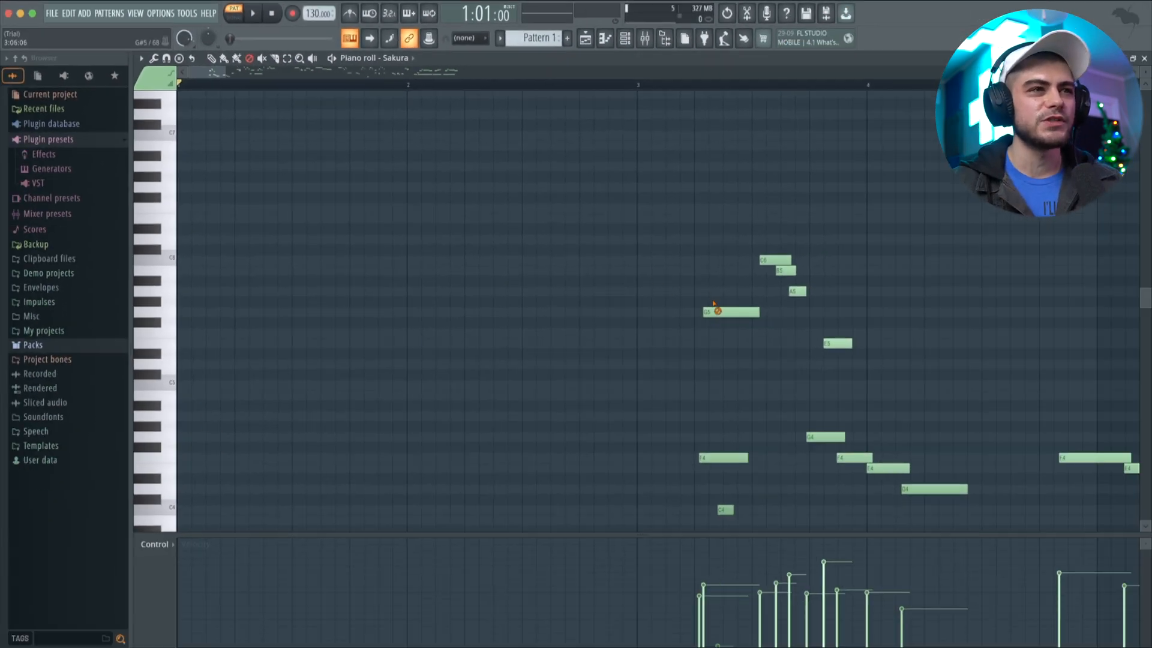
{"action": "left_click_drag", "start_coordinate": [714, 303], "coordinate": [817, 393]}
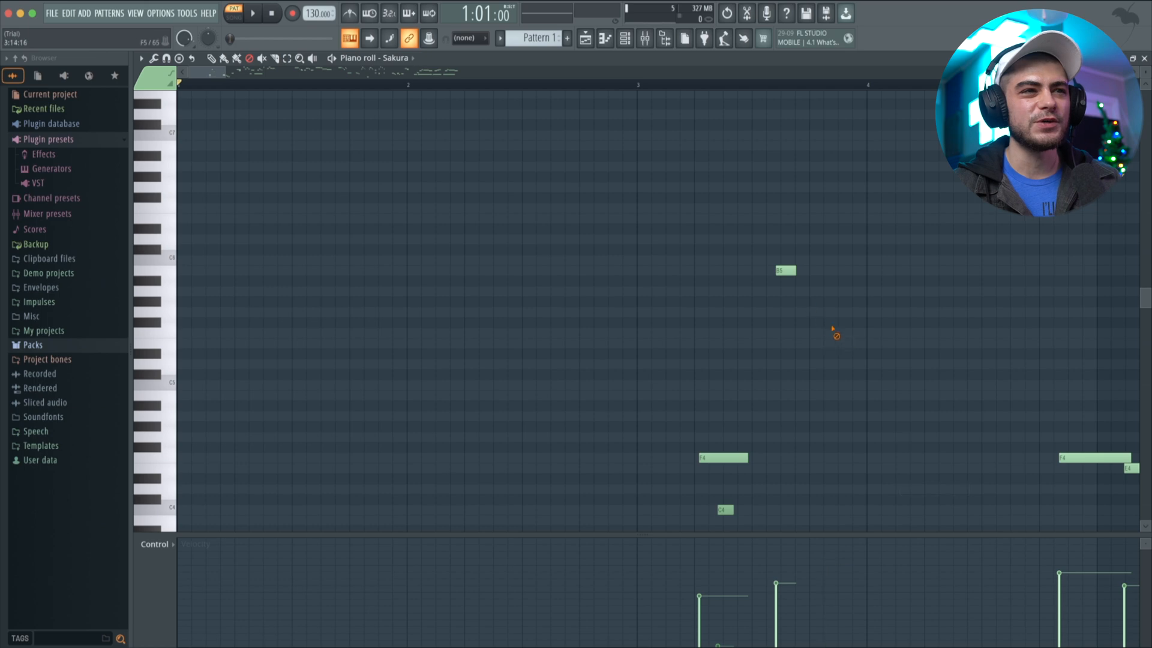
{"action": "left_click", "coordinate": [723, 458]}
Select the good melody notes from bar 26 to bar 31 and copy them to the start of the pattern
{"action": "left_click", "coordinate": [434, 73]}
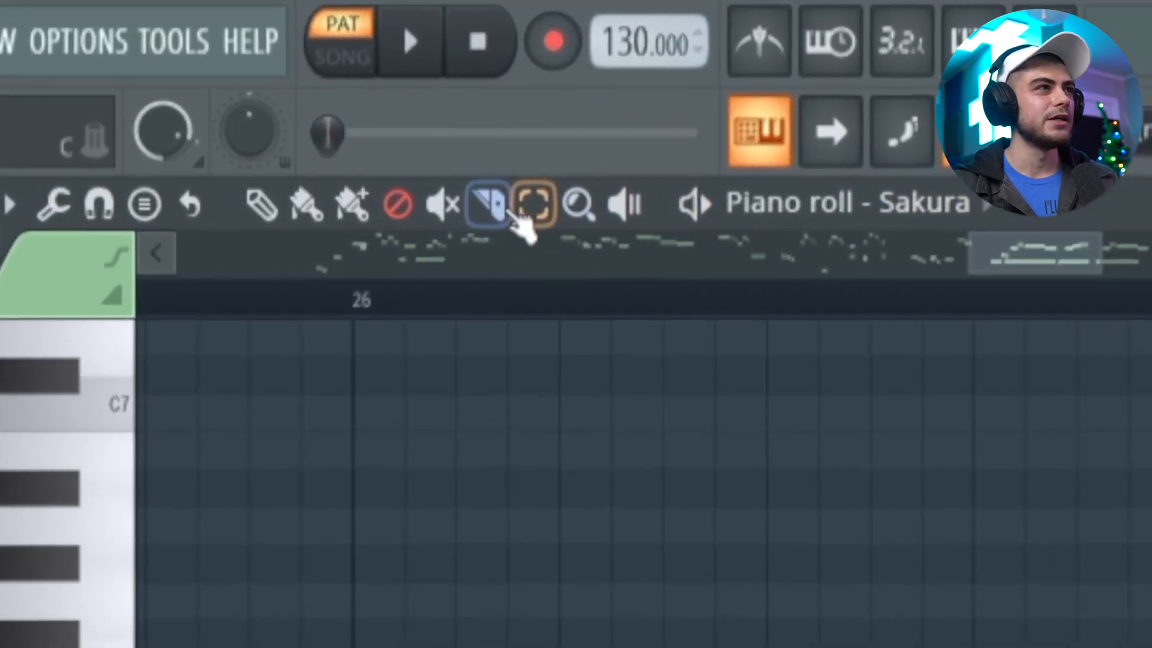
{"action": "left_click", "coordinate": [287, 58]}
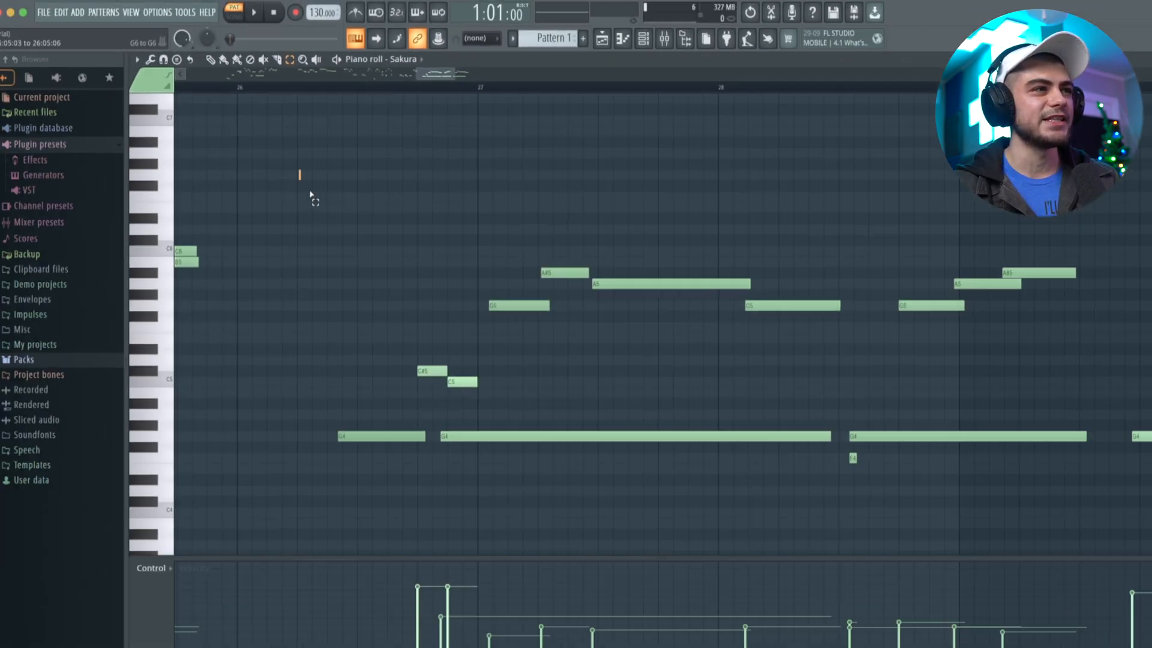
{"action": "left_click_drag", "start_coordinate": [296, 164], "coordinate": [1109, 493]}
{"action": "scroll", "coordinate": [458, 238], "scroll_direction": "left", "scroll_amount": 3}
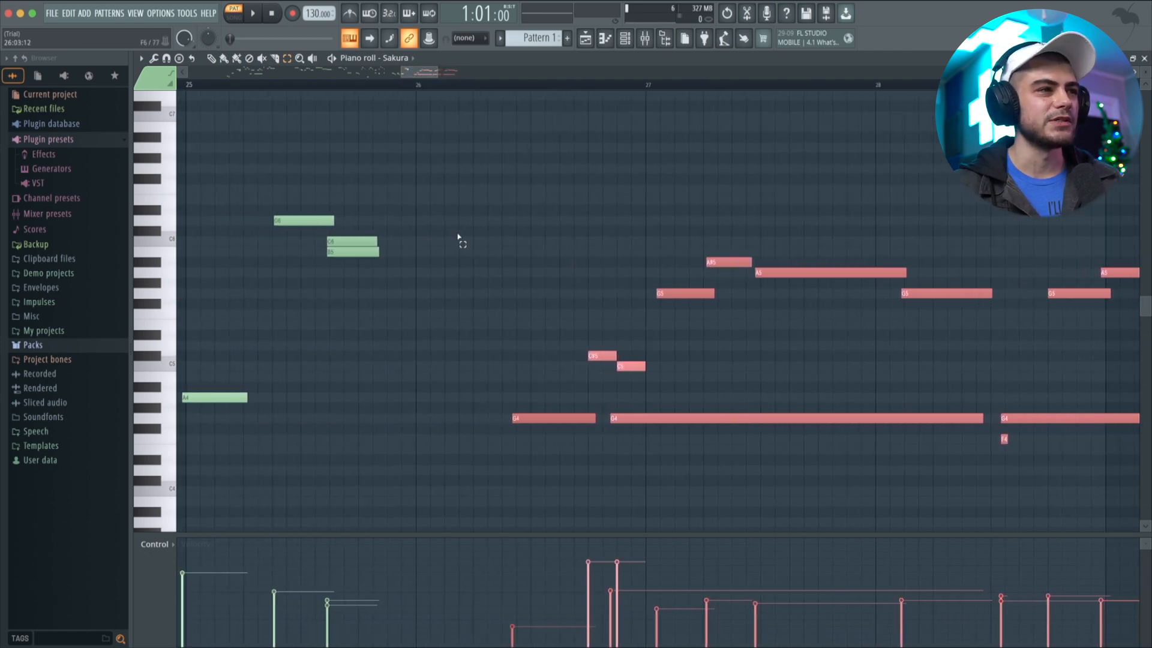
{"action": "left_click", "coordinate": [553, 419]}
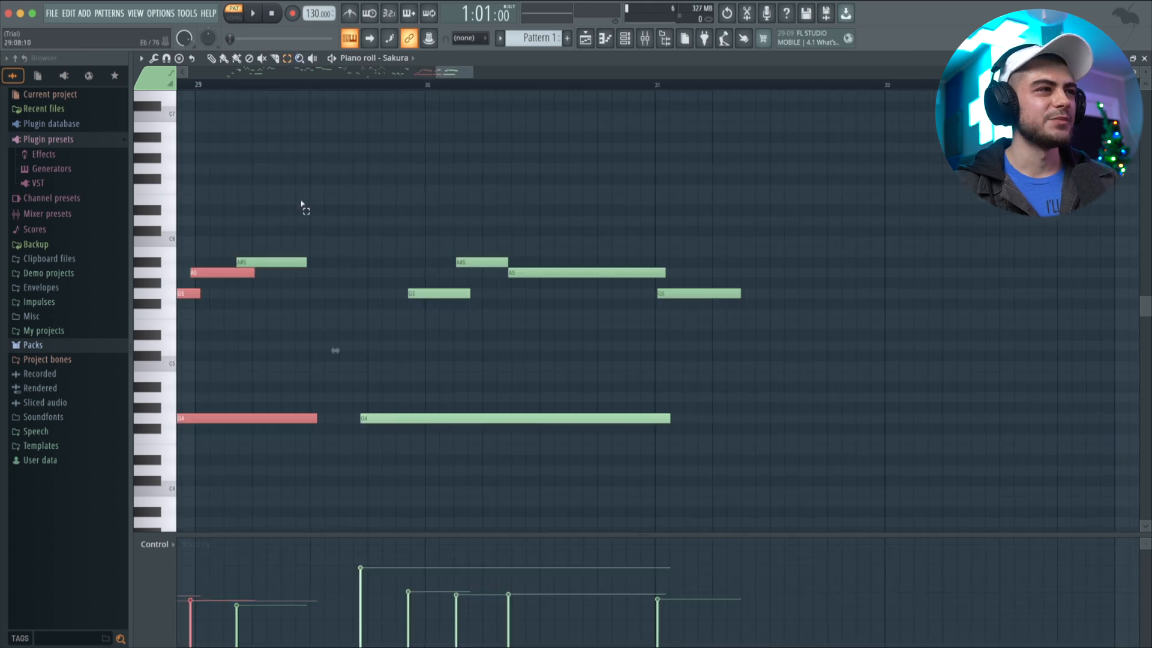
{"action": "left_click_drag", "start_coordinate": [302, 206], "coordinate": [306, 278]}
{"action": "left_click_drag", "start_coordinate": [366, 206], "coordinate": [705, 454]}
{"action": "key", "text": "ctrl+c"}
{"action": "key", "text": "ctrl+v"}
{"action": "key", "text": "ctrl+z"}
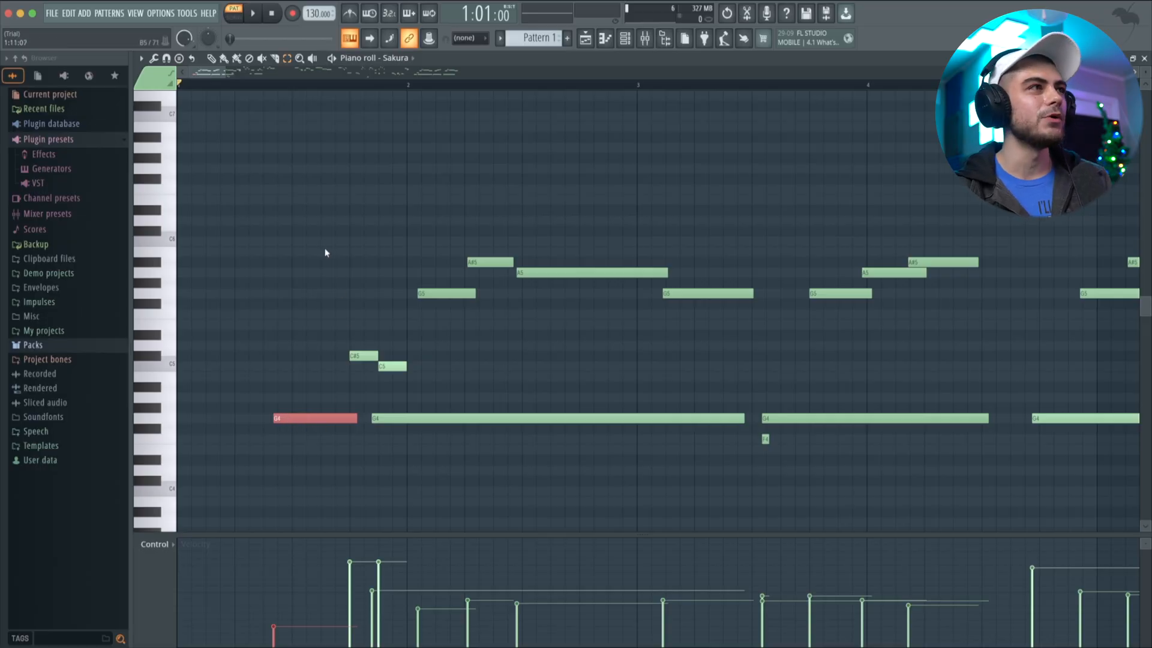
{"action": "key", "text": "ctrl+a"}
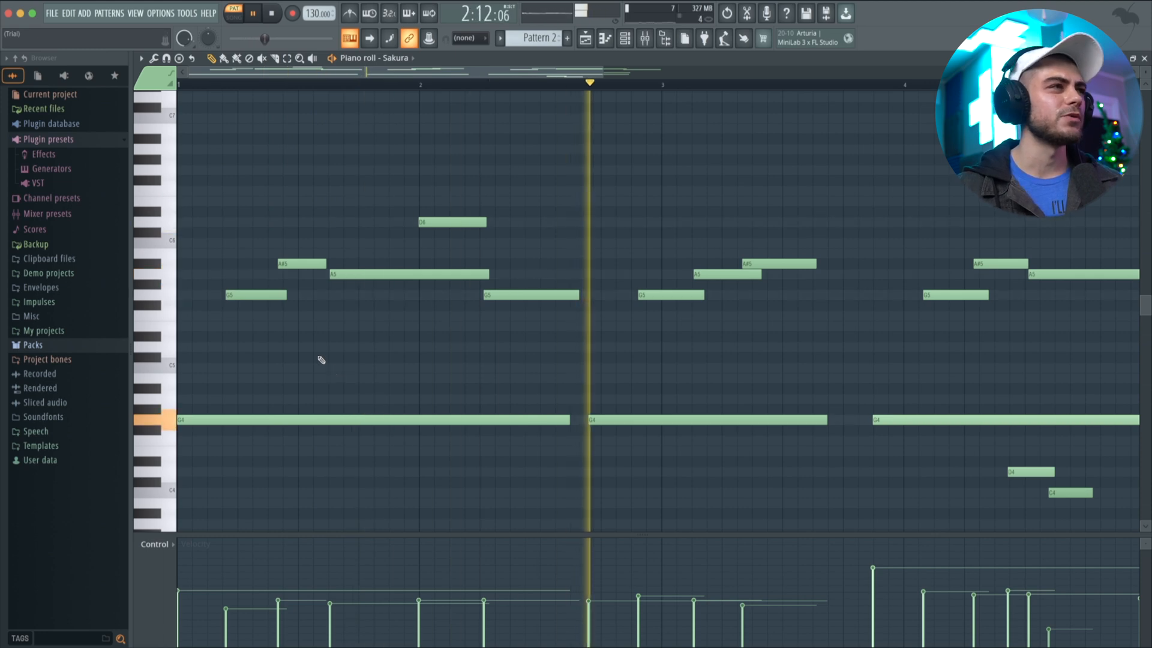
Stop playback of the melody and turn on the metronome
{"action": "key", "text": "space"}
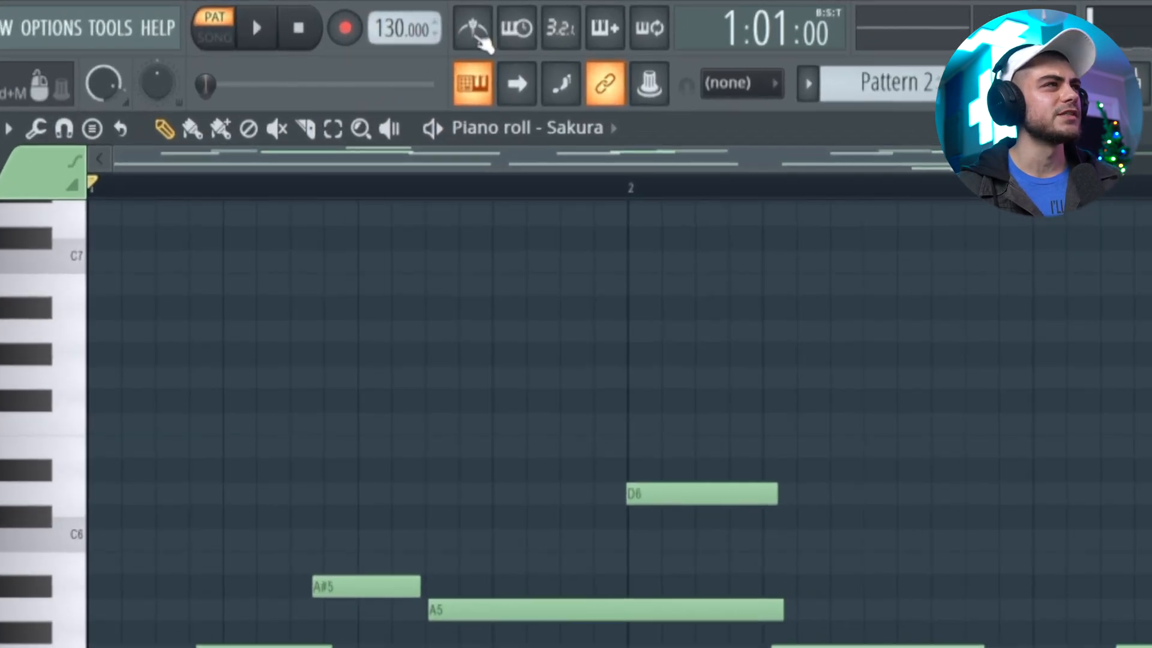
{"action": "left_click", "coordinate": [473, 30]}
{"action": "left_click", "coordinate": [1005, 85]}
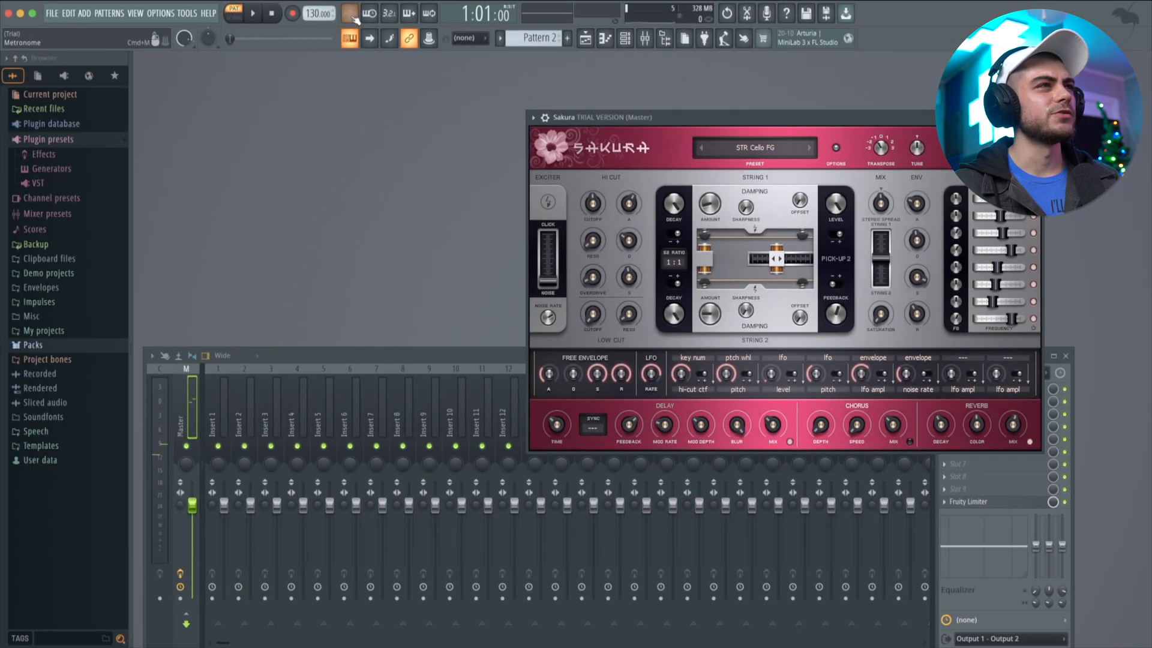
Open the Tempo tapper and tap along to the melody's beat to set the project tempo to about 140 BPM
{"action": "key", "text": "F8"}
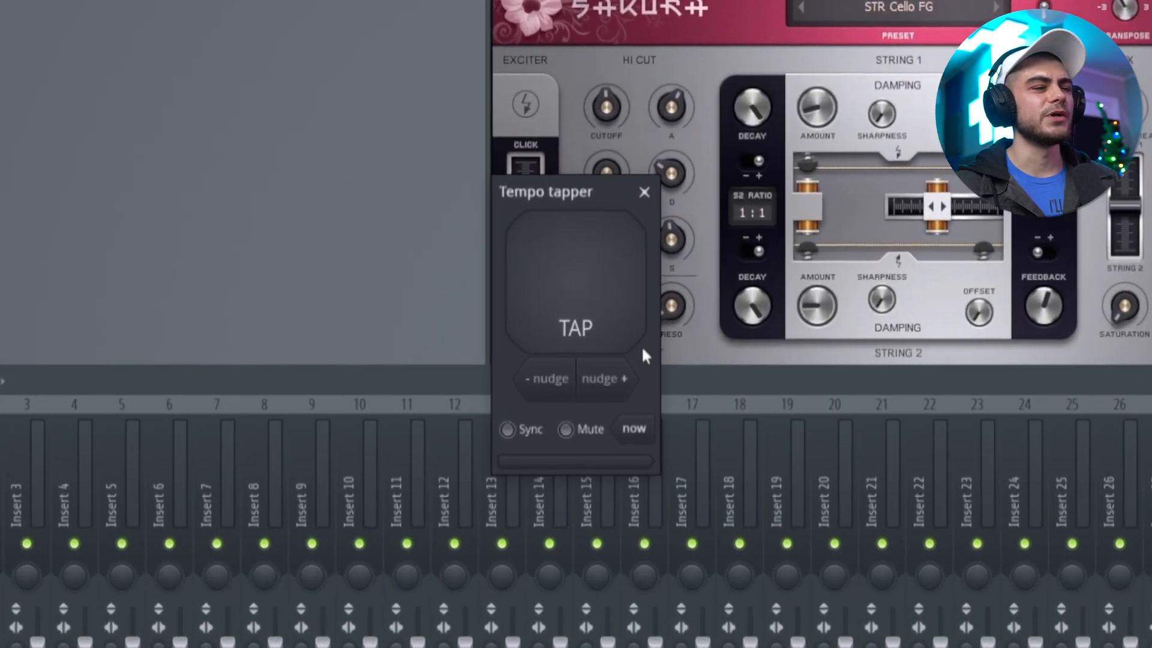
{"action": "left_click_drag", "start_coordinate": [589, 183], "coordinate": [443, 76]}
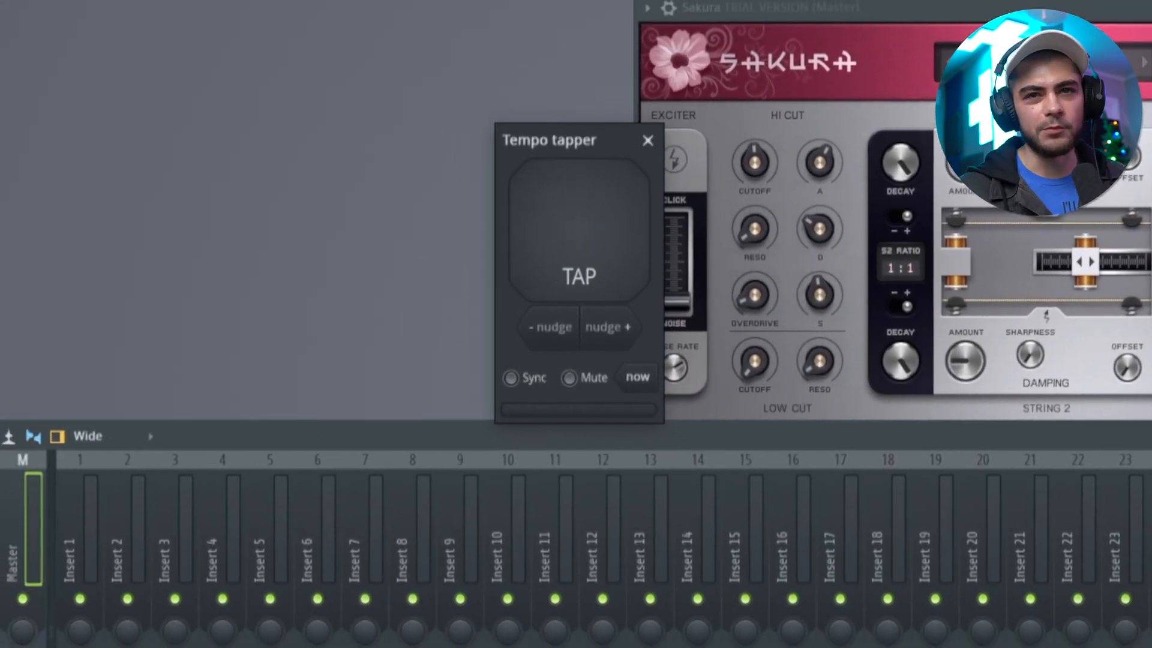
{"action": "left_click", "coordinate": [596, 262]}
{"action": "left_click", "coordinate": [595, 261]}
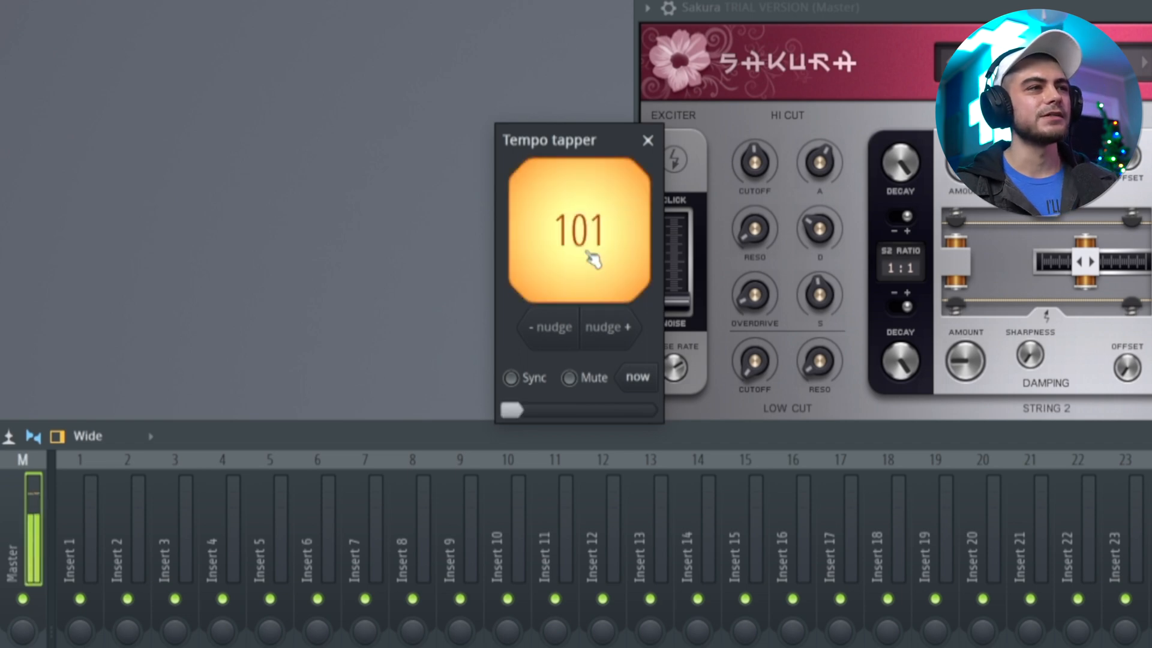
{"action": "left_click", "coordinate": [594, 260]}
{"action": "left_click", "coordinate": [595, 261]}
{"action": "left_click", "coordinate": [595, 262]}
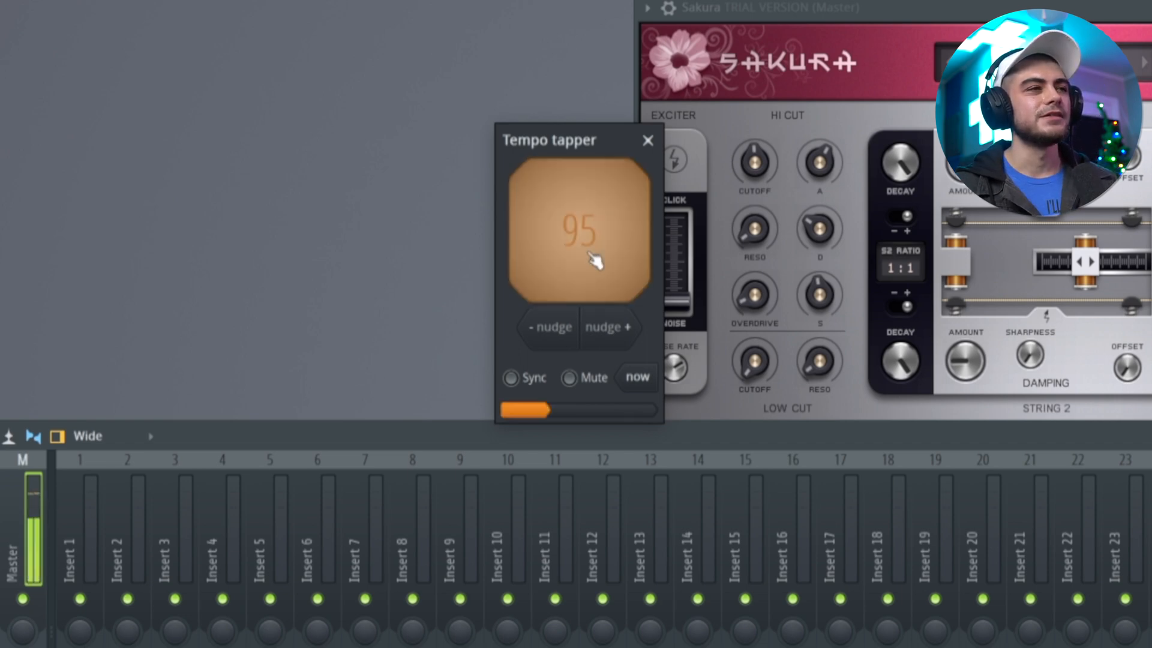
{"action": "left_click", "coordinate": [596, 261]}
{"action": "left_click", "coordinate": [595, 261]}
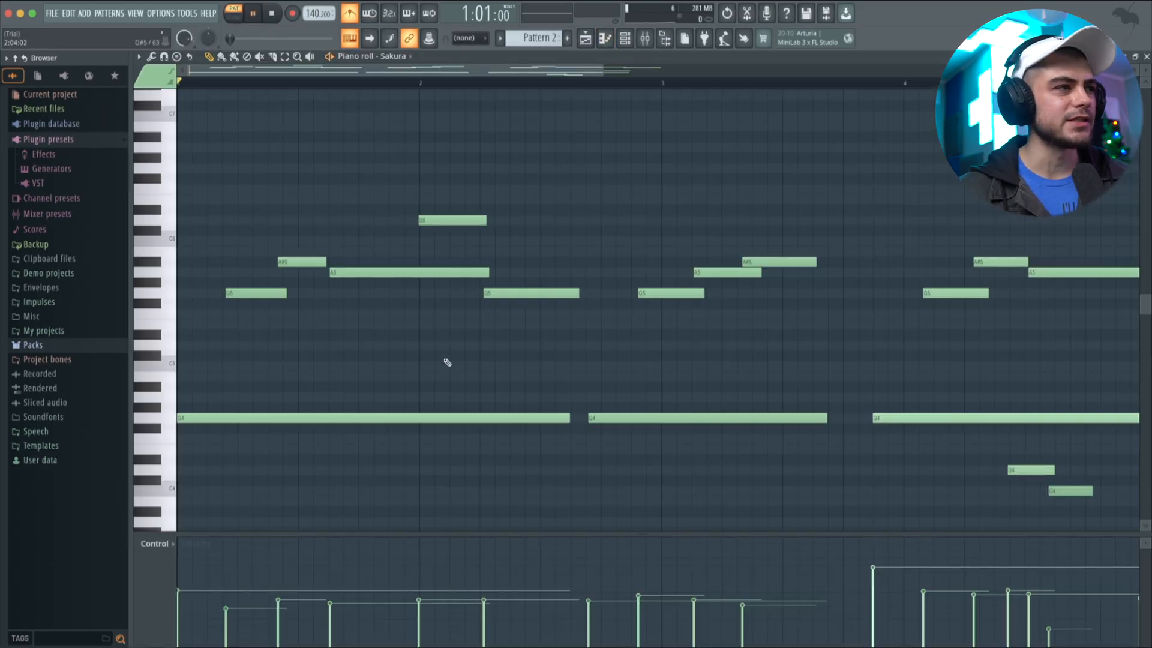
Try to quantize all notes of Pattern 2 in the piano roll
{"action": "key", "text": "space"}
{"action": "key", "text": "ctrl+a"}
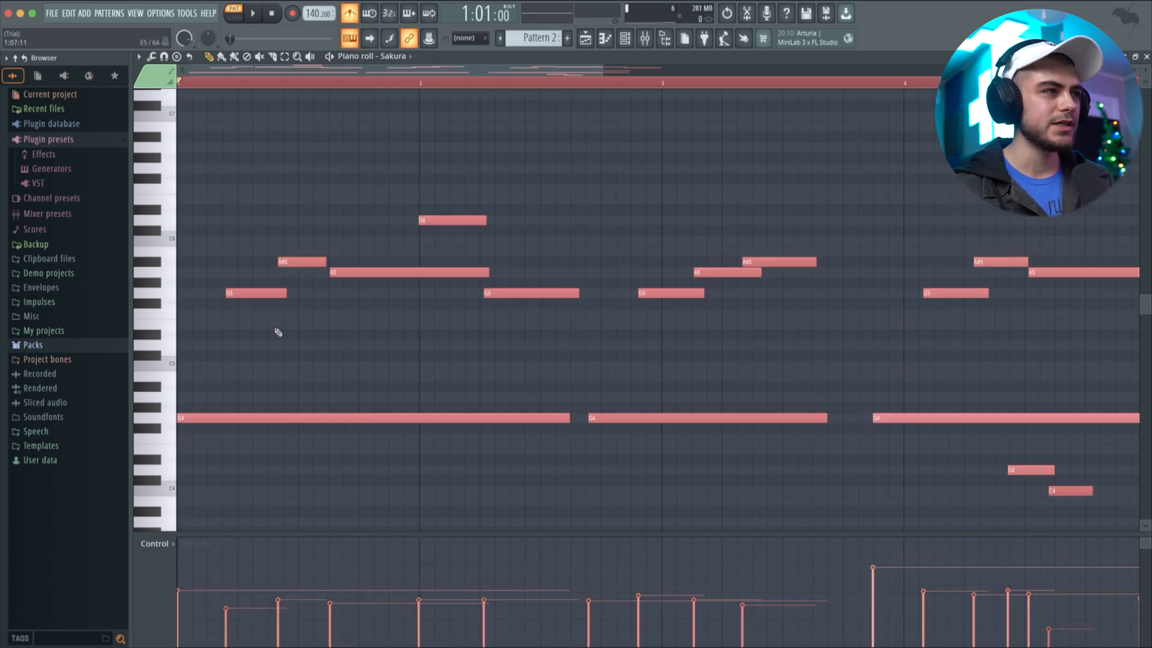
{"action": "key", "text": "ctrl+u"}
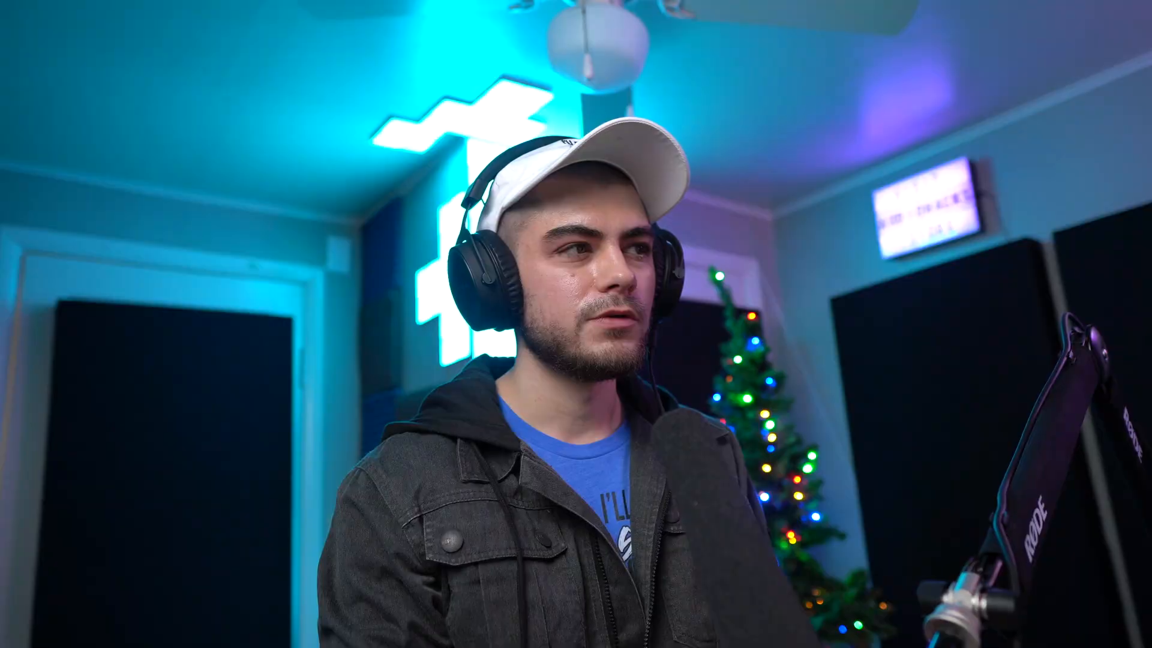
{"action": "key", "text": "alt+q"}
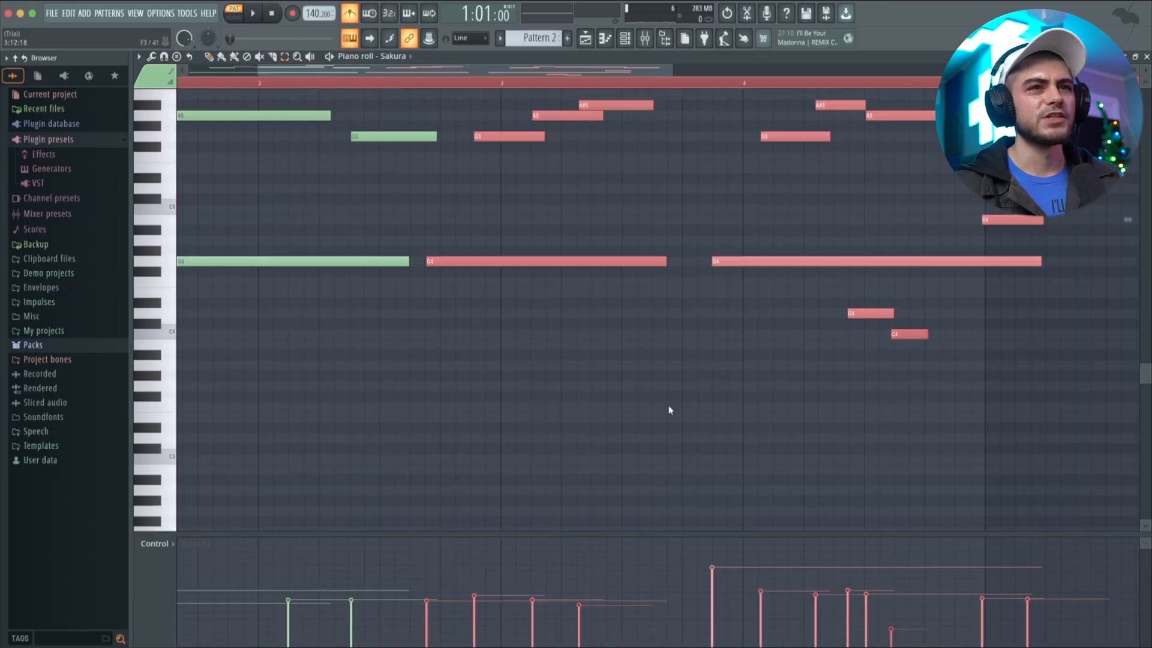
Shift the selected notes later so the second phrase starts on bar 3, and delete the leftover notes after bar 4
{"action": "scroll", "coordinate": [516, 389], "scroll_direction": "up", "scroll_amount": 5}
{"action": "scroll", "coordinate": [491, 432], "scroll_direction": "down", "scroll_amount": 1}
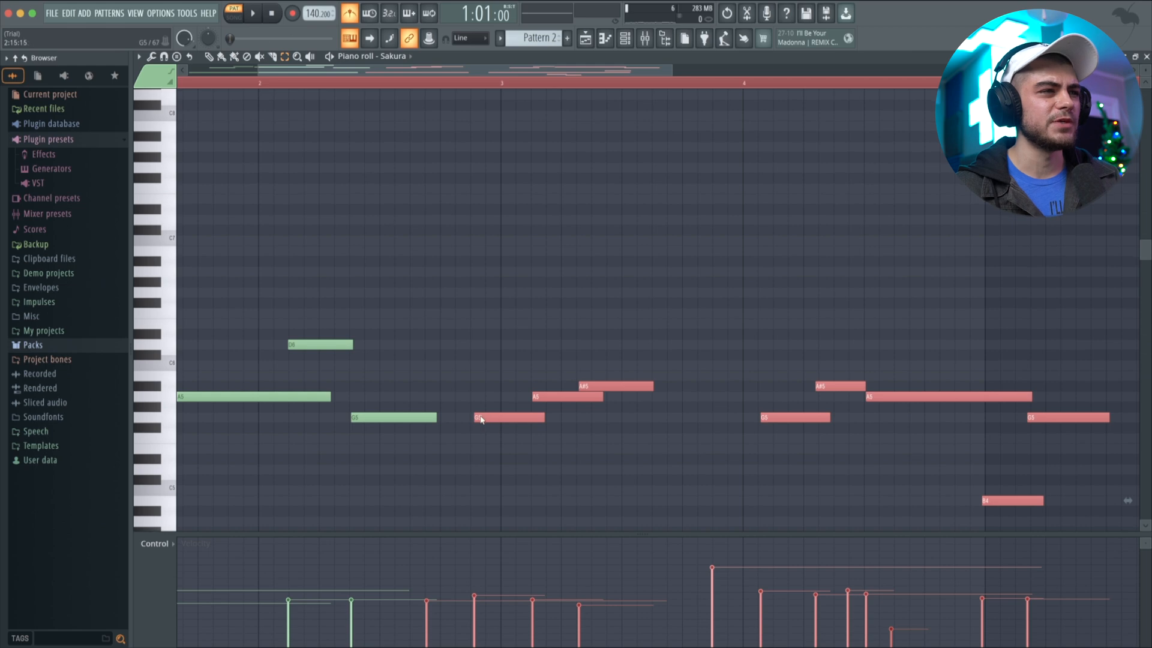
{"action": "left_click", "coordinate": [475, 417]}
{"action": "scroll", "coordinate": [496, 401], "scroll_direction": "down", "scroll_amount": 8}
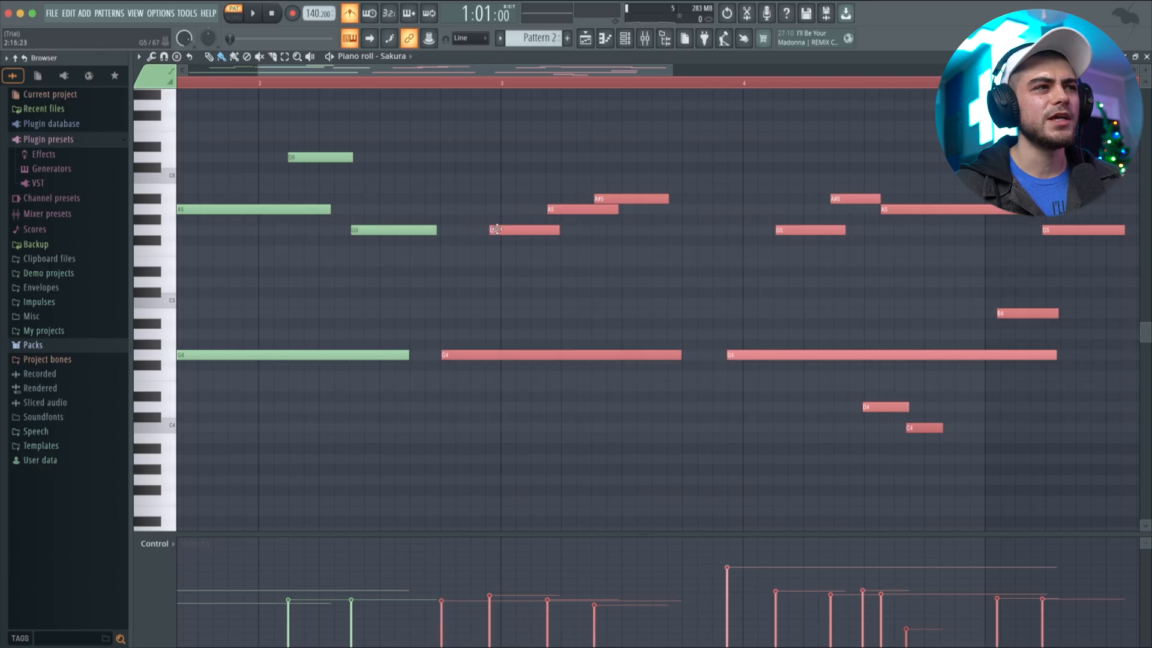
{"action": "left_click_drag", "start_coordinate": [483, 226], "coordinate": [544, 226]}
{"action": "scroll", "coordinate": [437, 327], "scroll_direction": "up", "scroll_amount": 3}
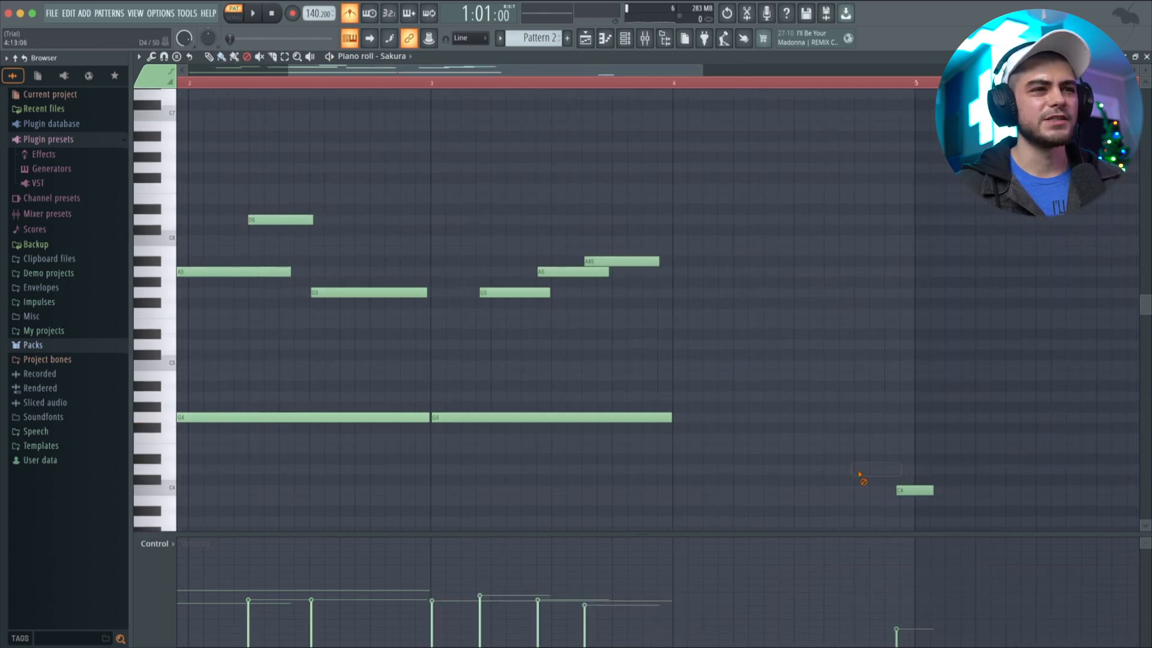
{"action": "right_click", "coordinate": [914, 491]}
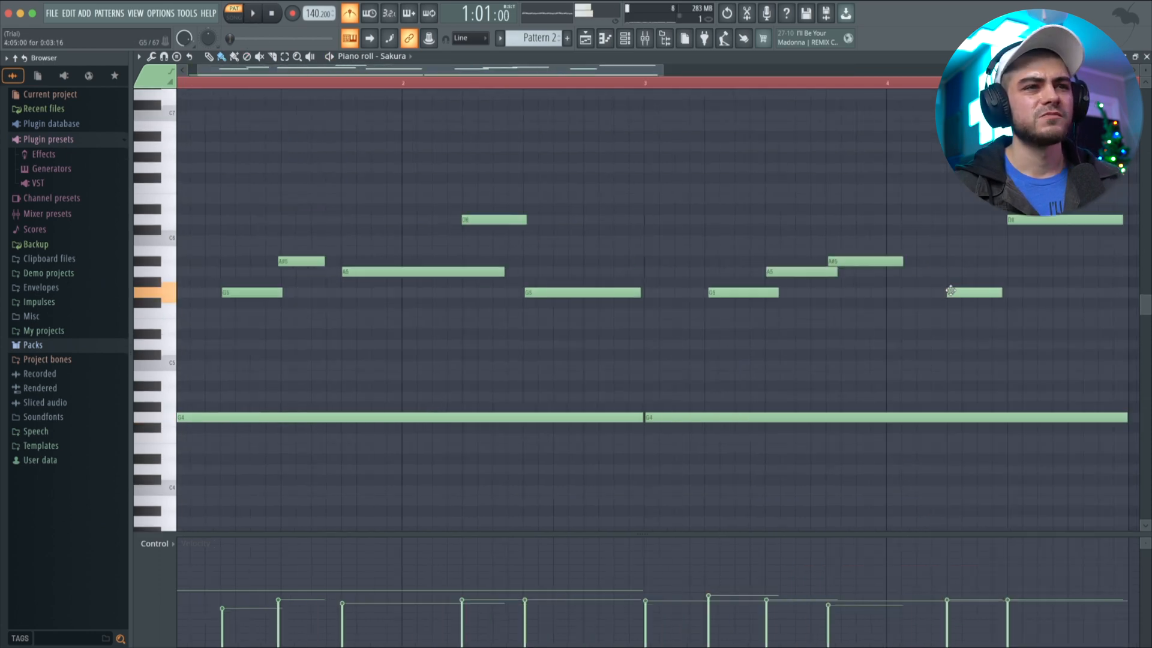
Extend the last A#5 to the start of the final G5, lengthen that G5, and move the second long bass note to G3
{"action": "key", "text": "space"}
{"action": "left_click_drag", "start_coordinate": [895, 261], "coordinate": [947, 261]}
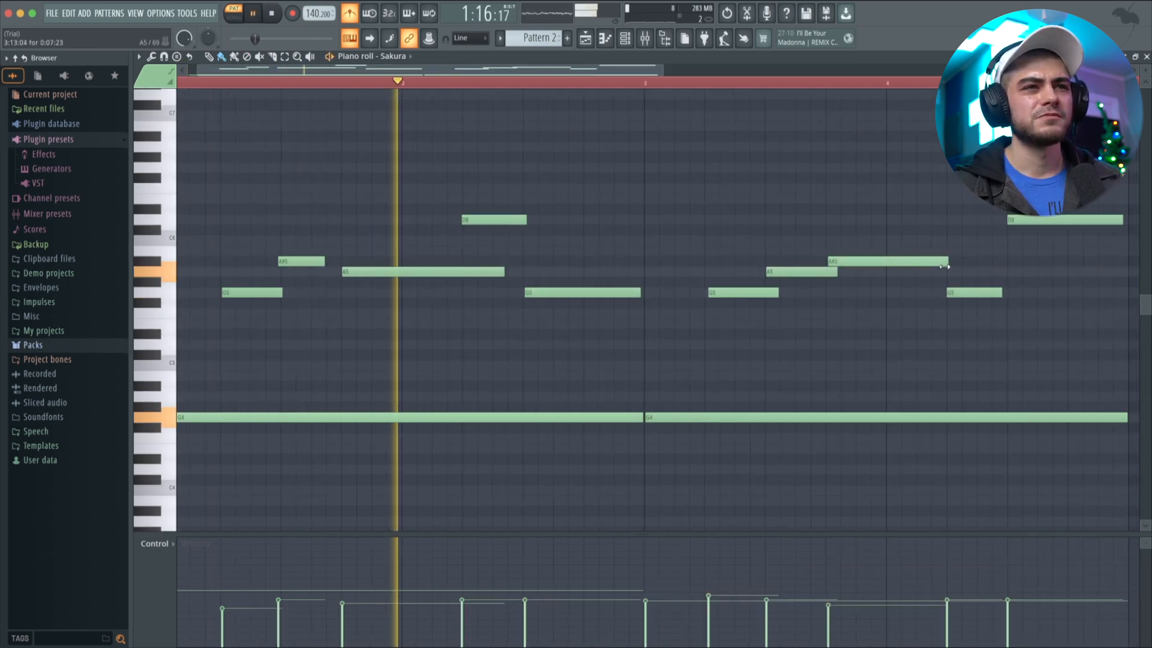
{"action": "left_click_drag", "start_coordinate": [1001, 292], "coordinate": [1047, 303]}
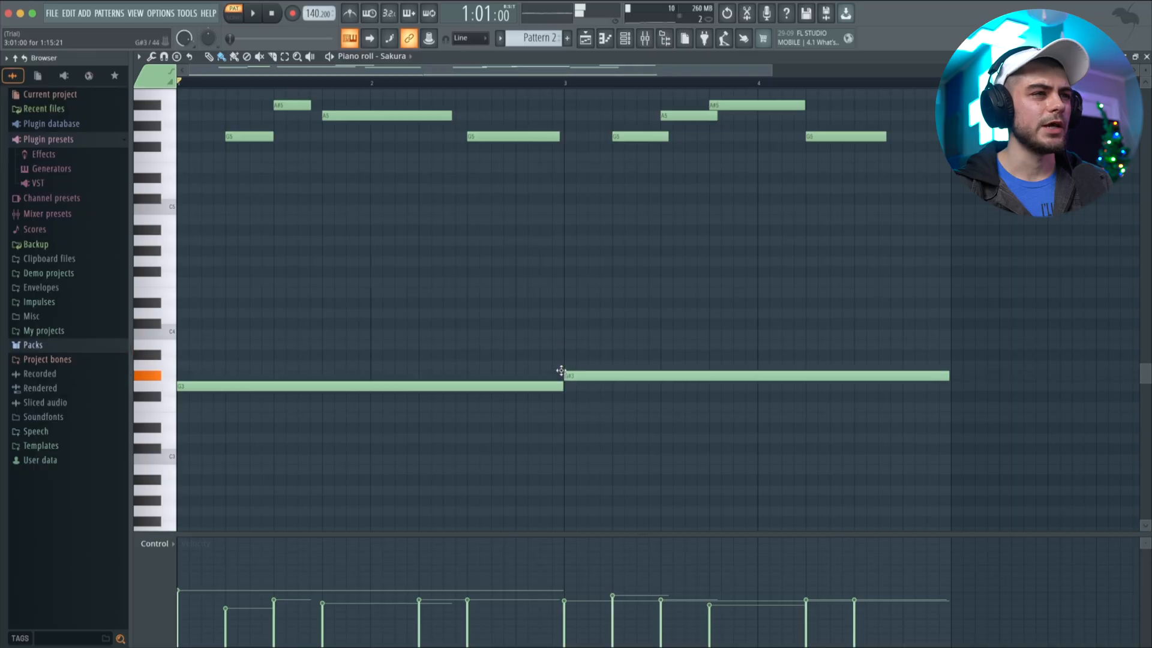
{"action": "left_click_drag", "start_coordinate": [560, 373], "coordinate": [561, 380]}
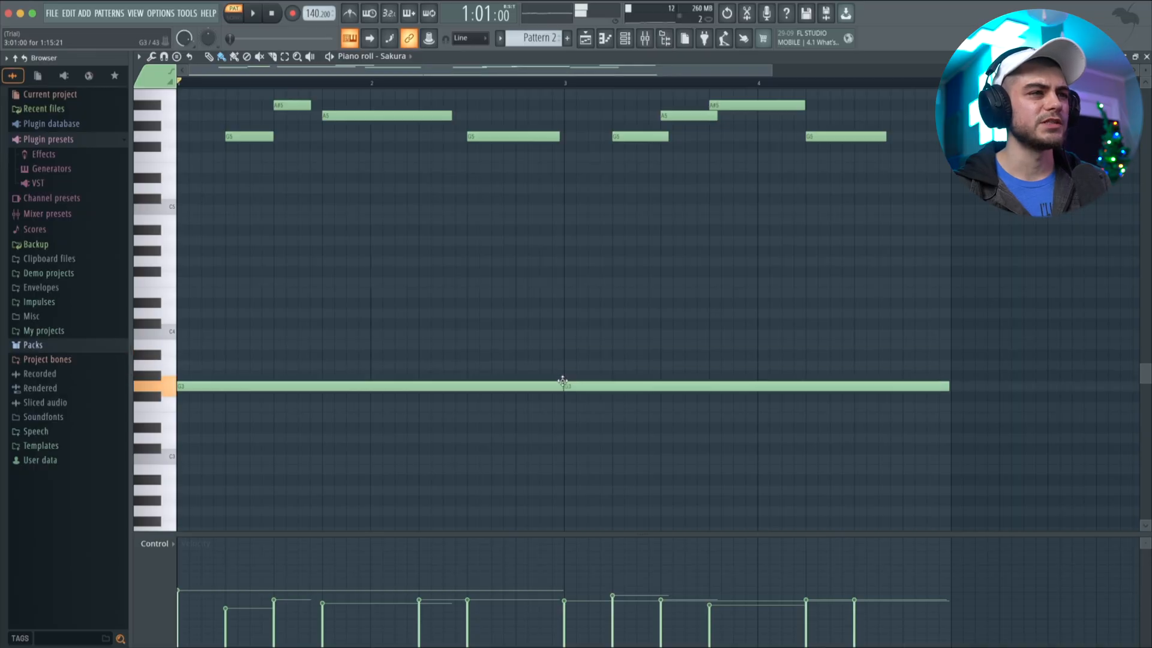
Play back the cleaned Pattern 2 melody together with its G3 bass notes
{"action": "key", "text": "space"}
{"action": "scroll", "coordinate": [780, 425], "scroll_direction": "up", "scroll_amount": 3}
{"action": "scroll", "coordinate": [779, 426], "scroll_direction": "up", "scroll_amount": 3}
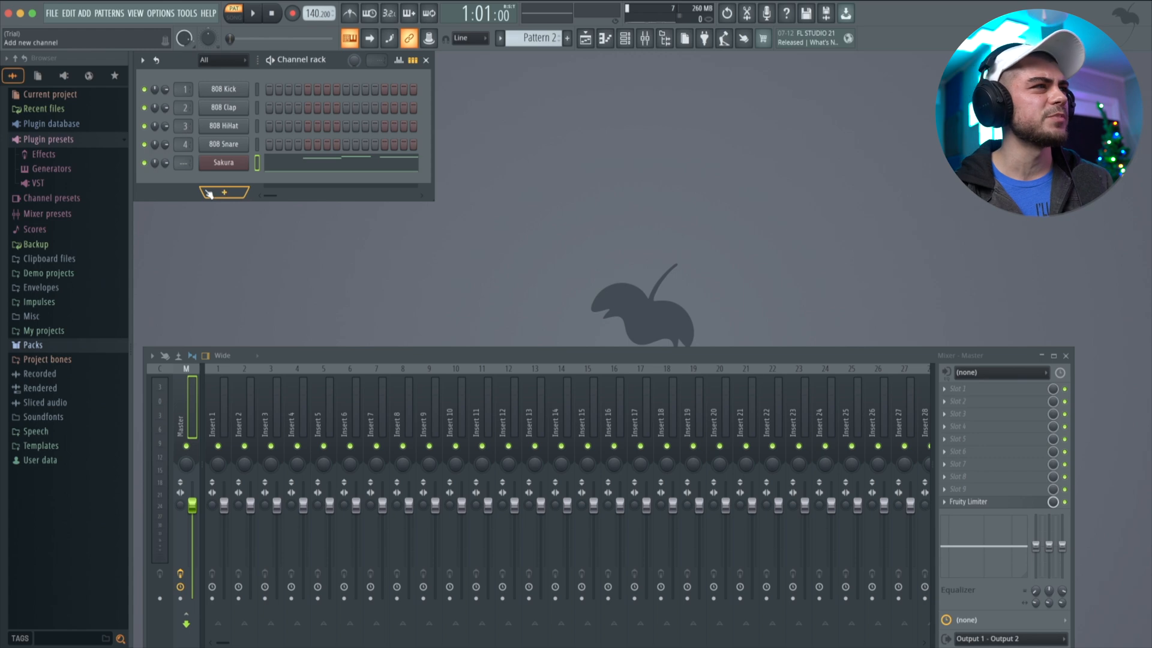
Add a Morphine synth channel and audition LED Digital Life MC and LED Jupiter Bright MC from its Leads preset bank
{"action": "left_click", "coordinate": [84, 13]}
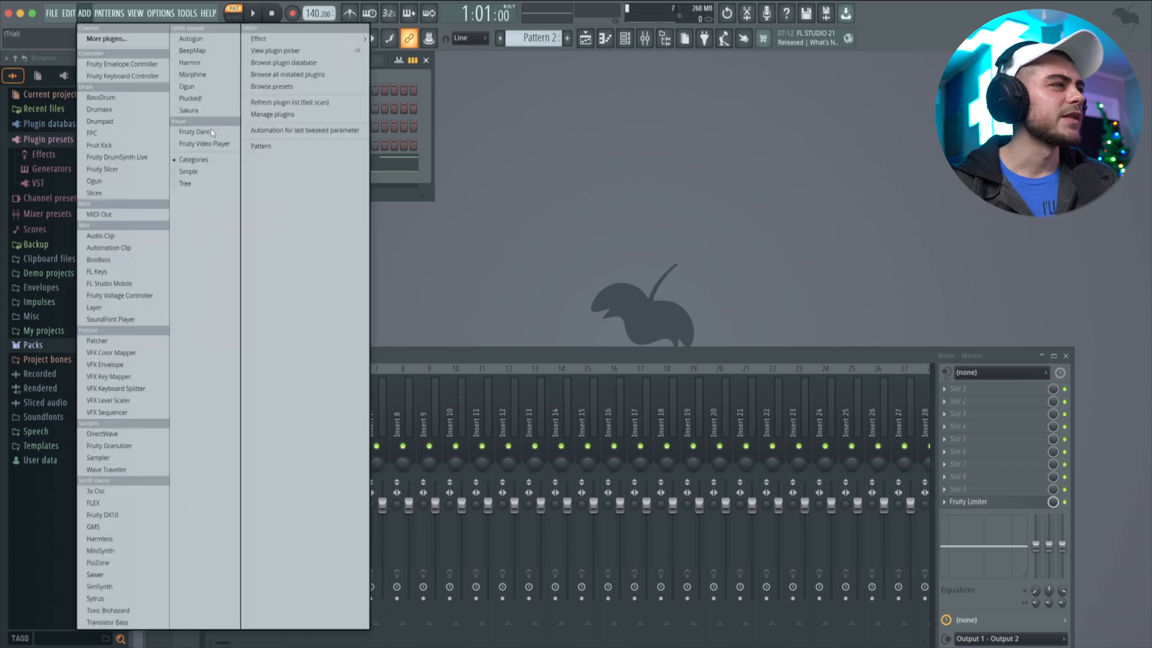
{"action": "left_click", "coordinate": [207, 79]}
{"action": "left_click", "coordinate": [544, 258]}
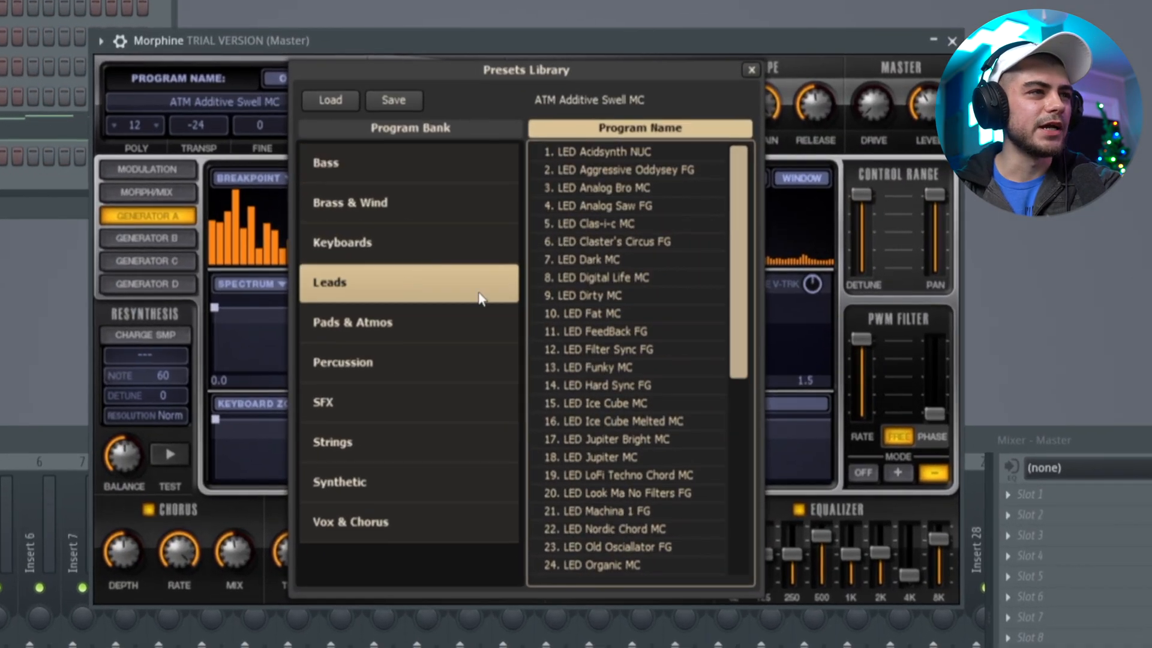
{"action": "left_click", "coordinate": [679, 257]}
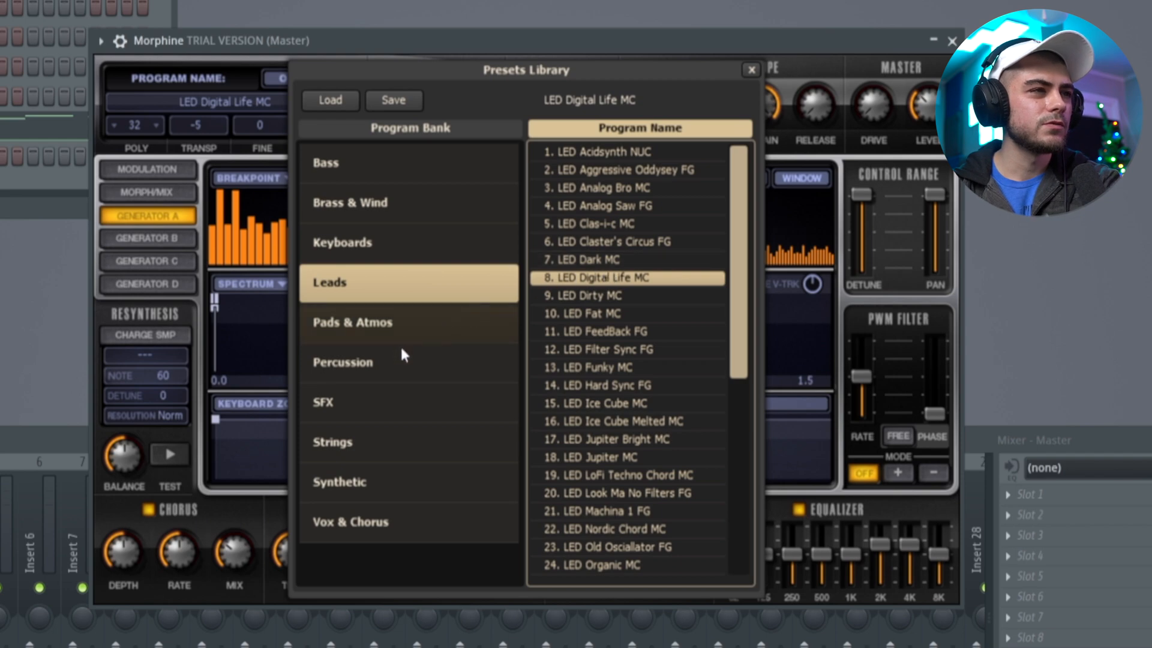
{"action": "scroll", "coordinate": [397, 348], "scroll_direction": "down", "scroll_amount": 2}
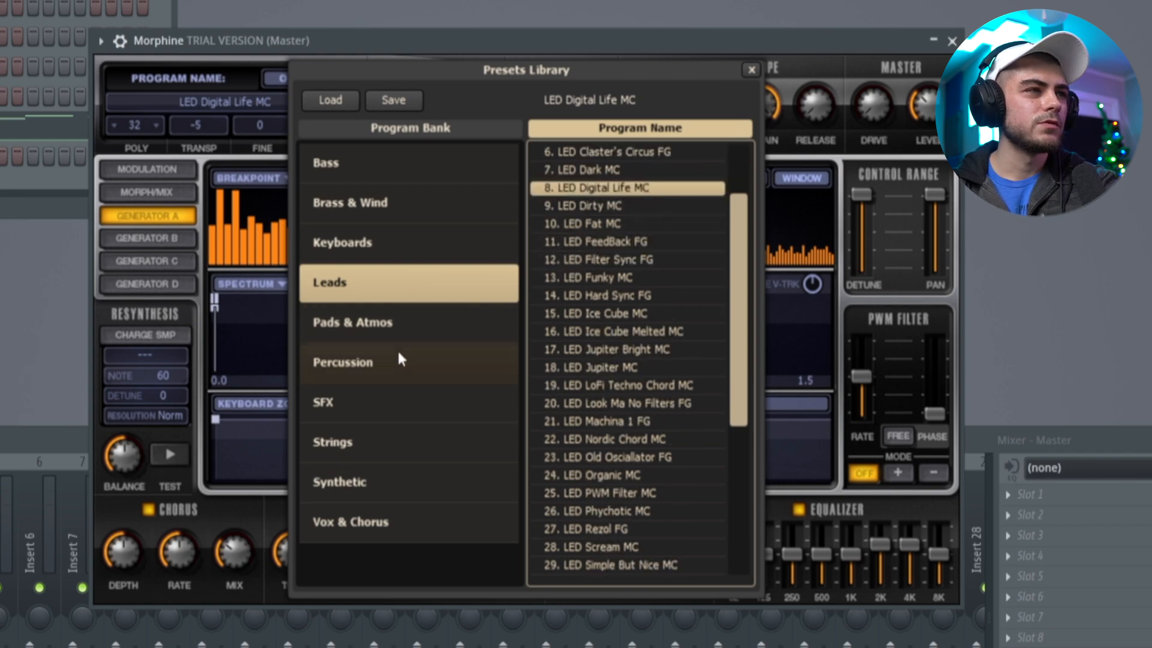
{"action": "left_click", "coordinate": [600, 349]}
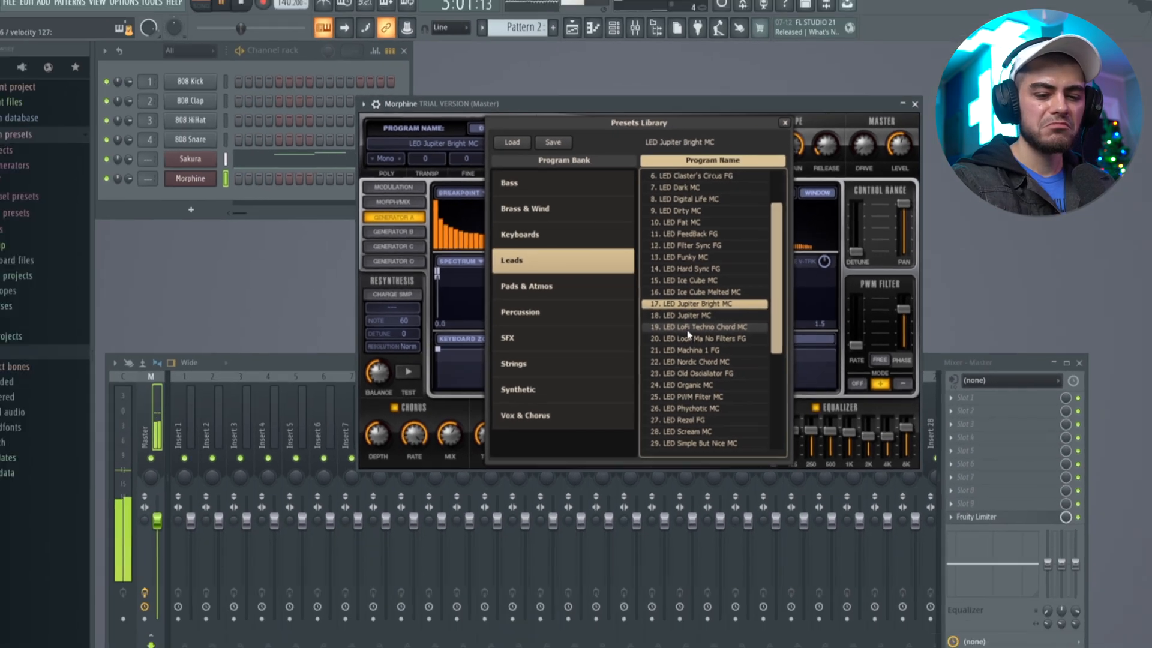
Stop playback of the Morphine melody and keep LED Phychotic MC as its preset, closing the preset library
{"action": "key", "text": "Escape"}
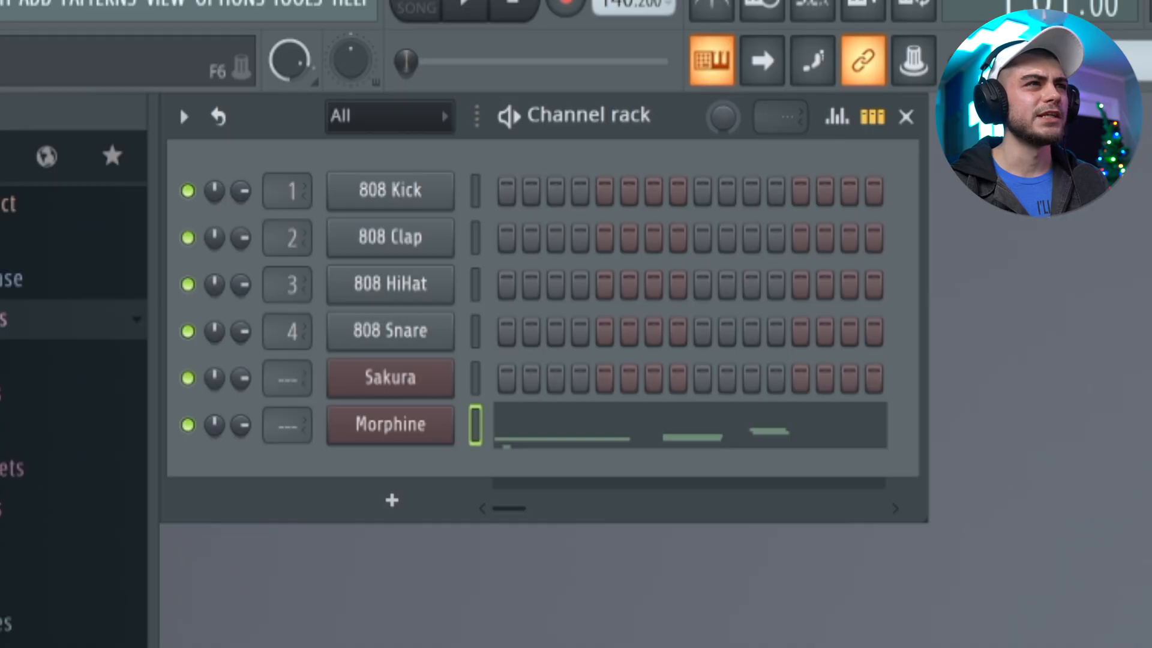
{"action": "key", "text": "F6"}
{"action": "key", "text": "F6"}
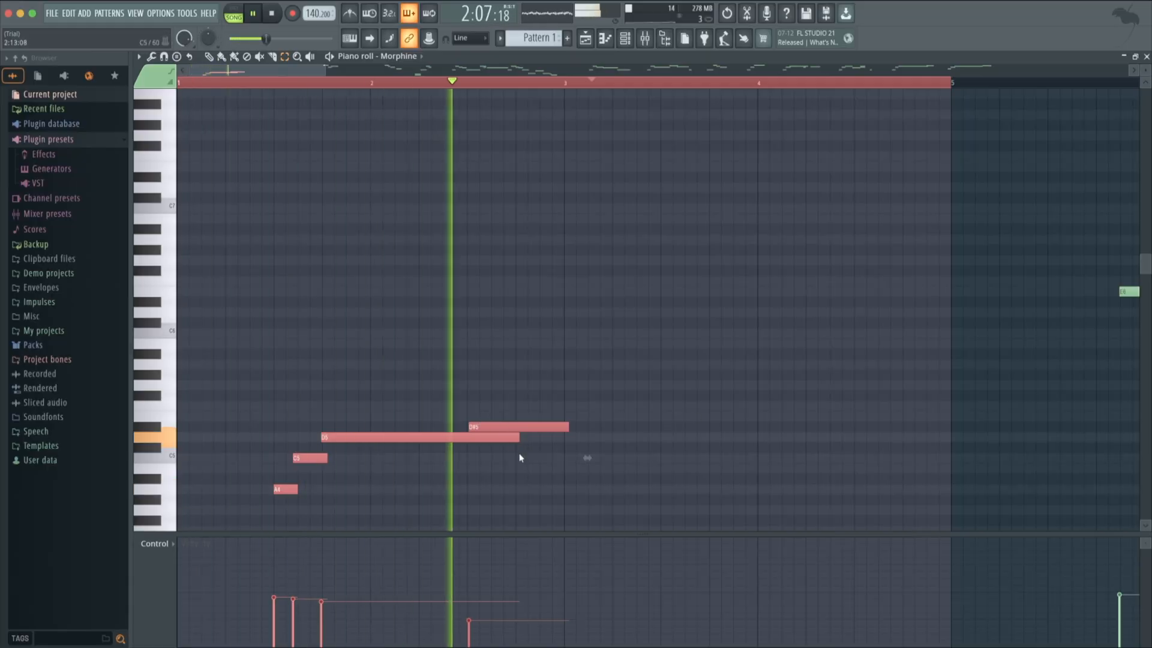
{"action": "key", "text": "space"}
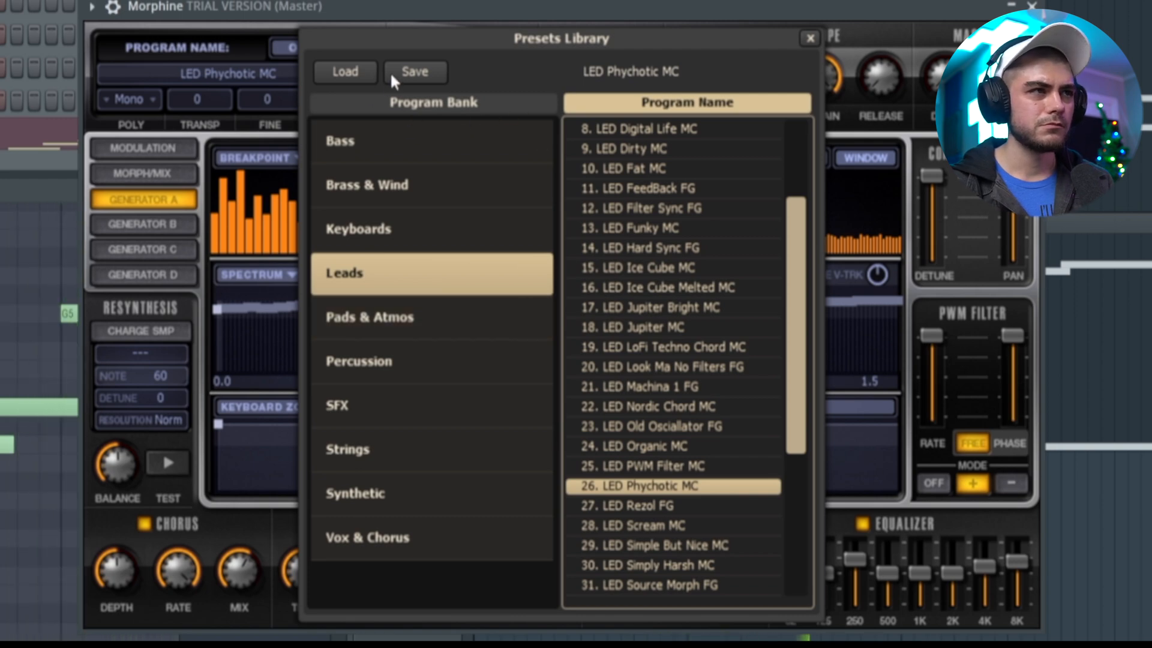
{"action": "left_click", "coordinate": [810, 38]}
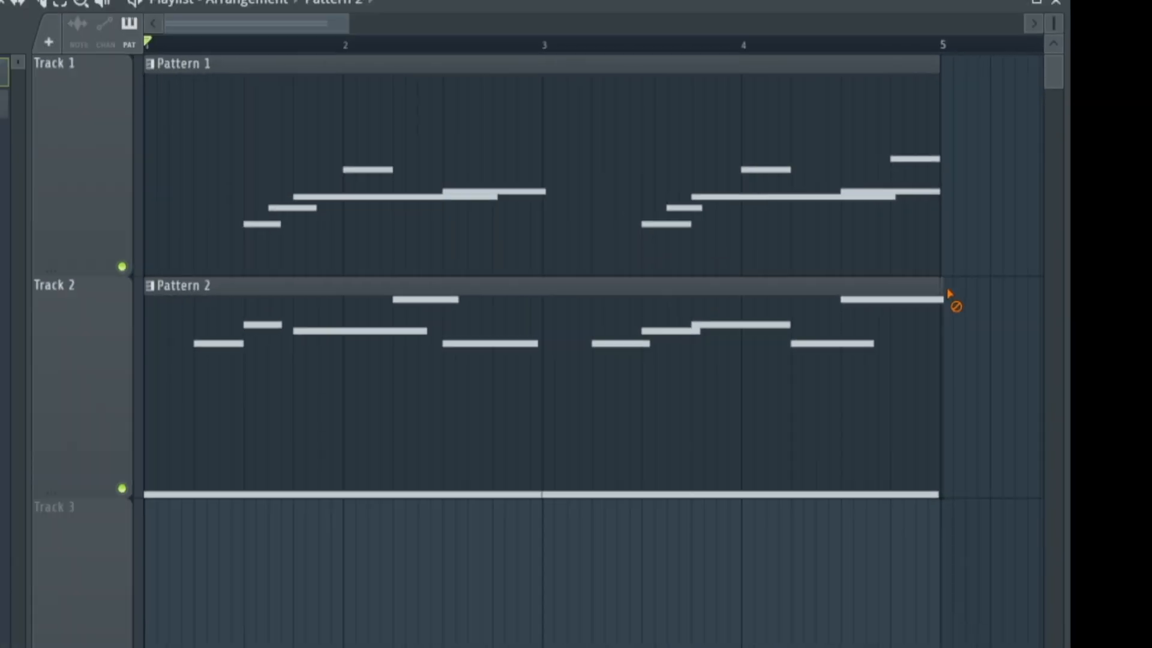
Try removing the Pattern 2 clip from Track 2 of the playlist
{"action": "right_click", "coordinate": [776, 366]}
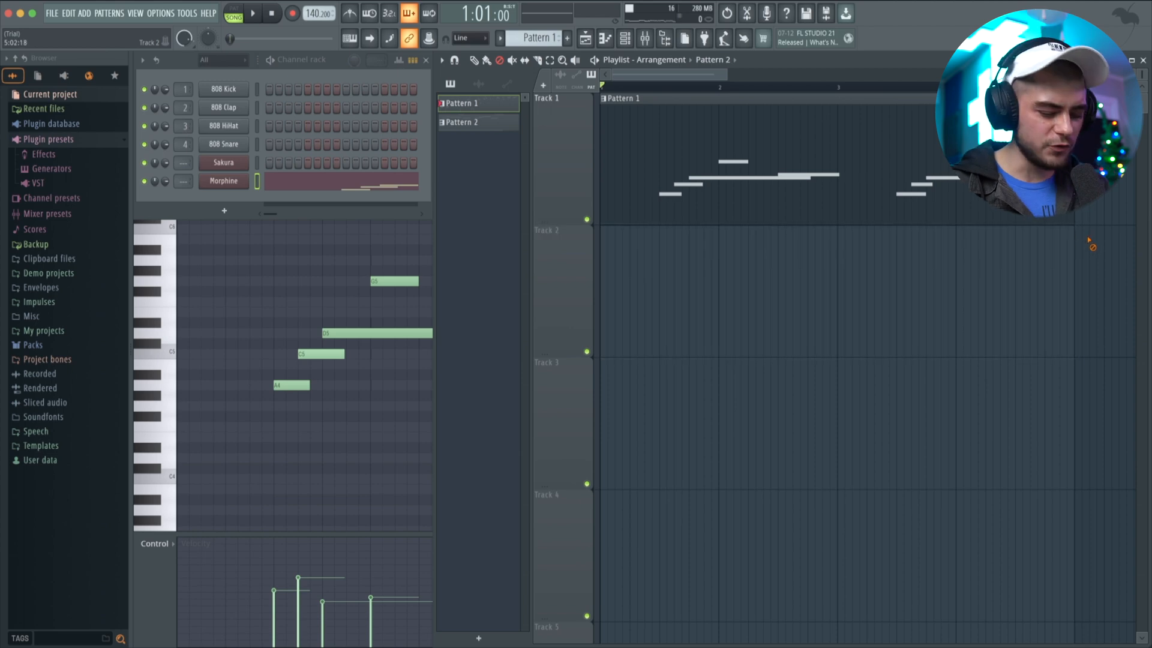
{"action": "key", "text": "super+z"}
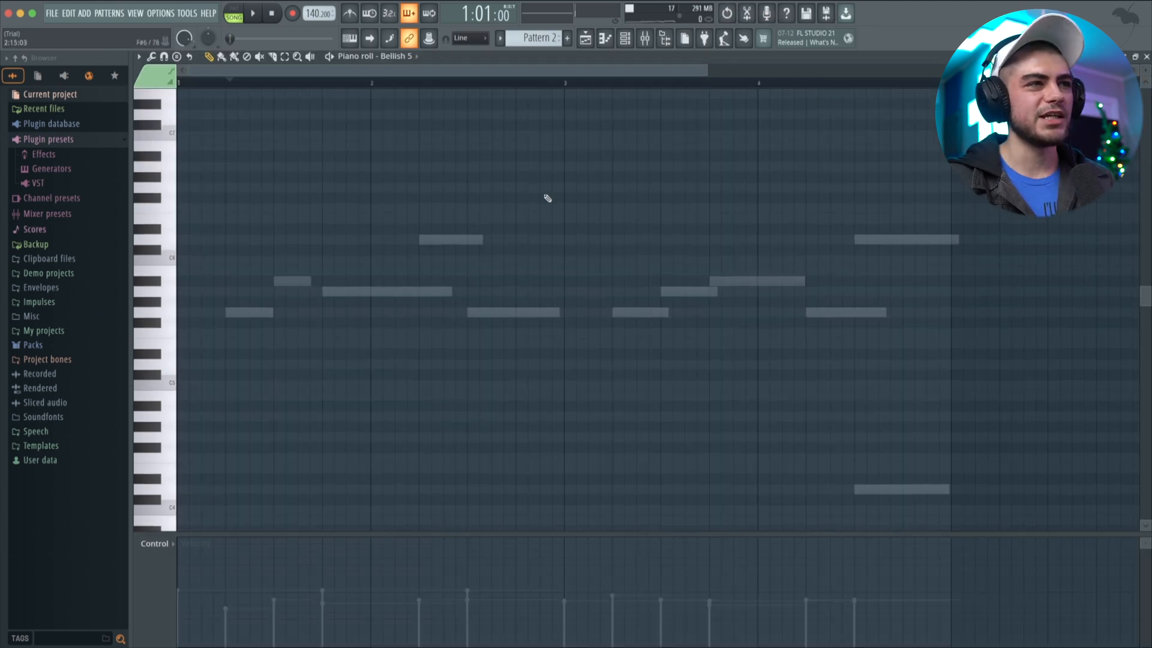
{"action": "scroll", "coordinate": [364, 264], "scroll_direction": "down", "scroll_amount": 5}
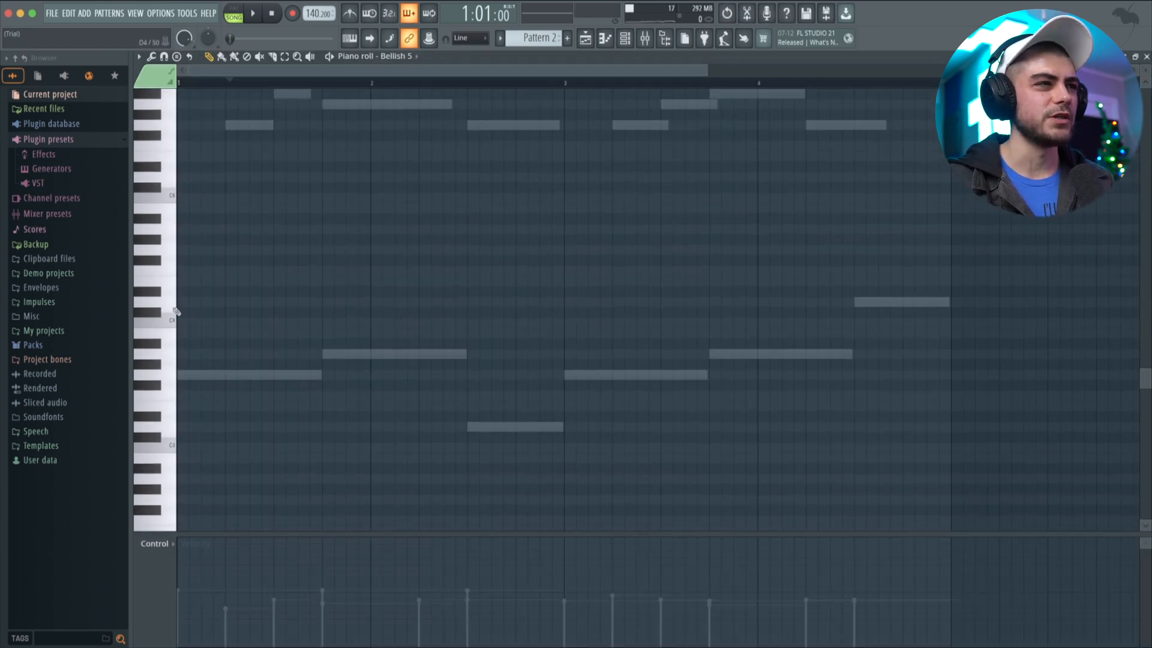
{"action": "left_click_drag", "start_coordinate": [555, 27], "coordinate": [543, 55]}
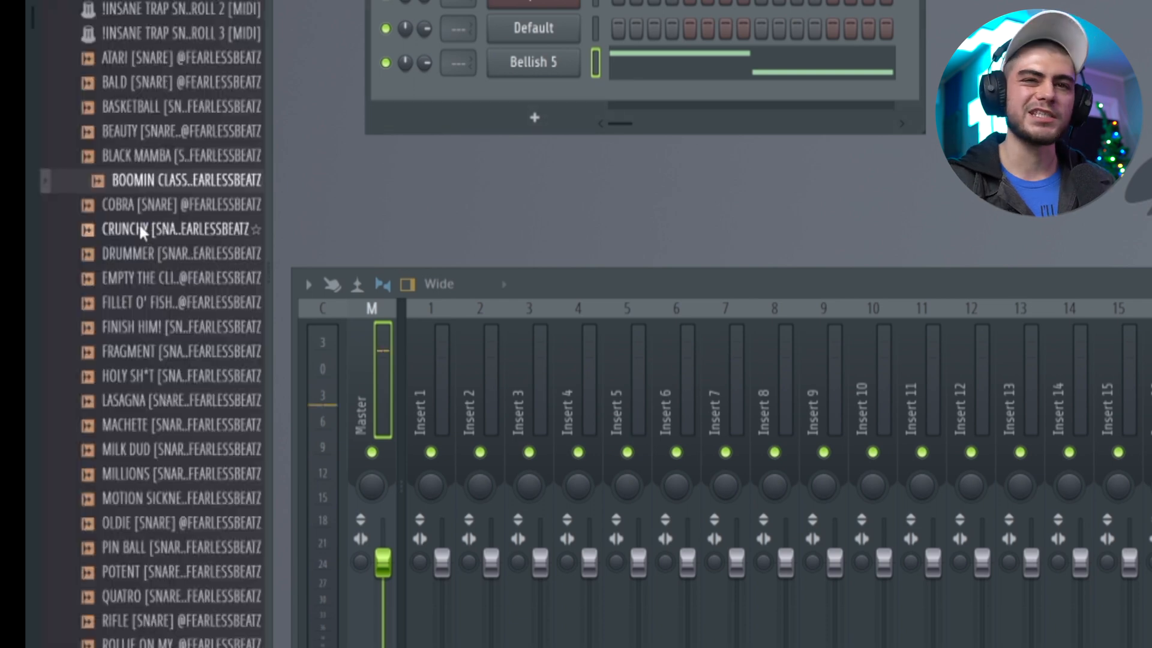
Audition snare samples in the drum kit folder and replace the 808 Snare sample with COBRA [SNARE]
{"action": "key", "text": "Up"}
{"action": "key", "text": "Up"}
{"action": "key", "text": "Up"}
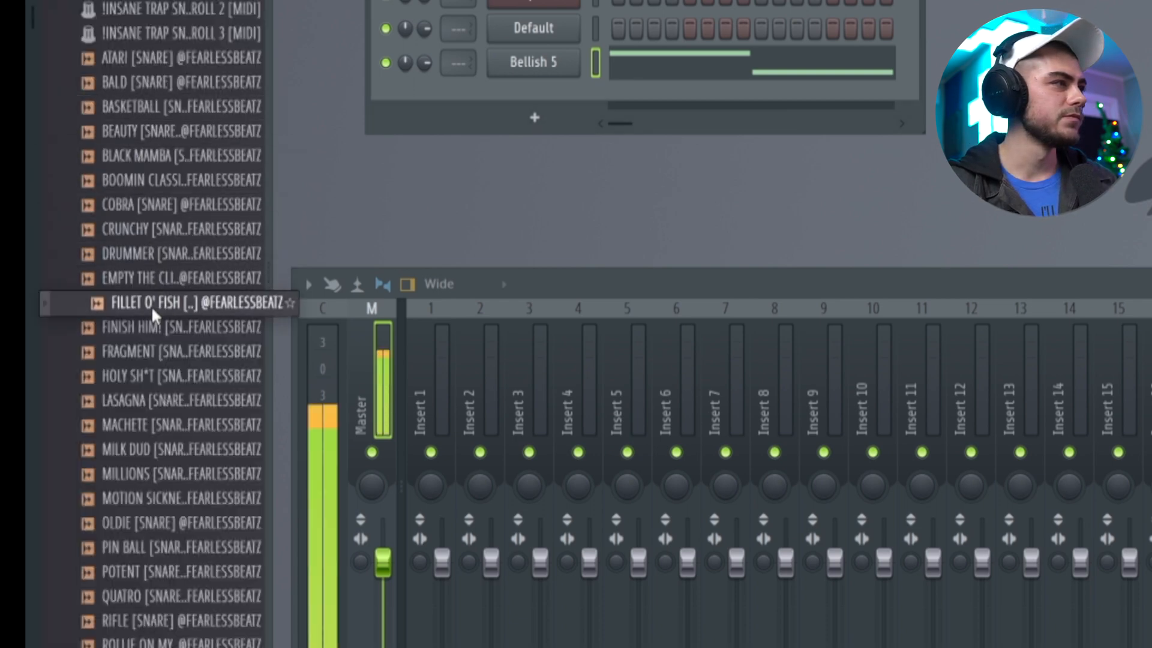
{"action": "left_click", "coordinate": [157, 379]}
{"action": "left_click", "coordinate": [159, 428]}
{"action": "left_click", "coordinate": [163, 527]}
{"action": "left_click", "coordinate": [162, 579]}
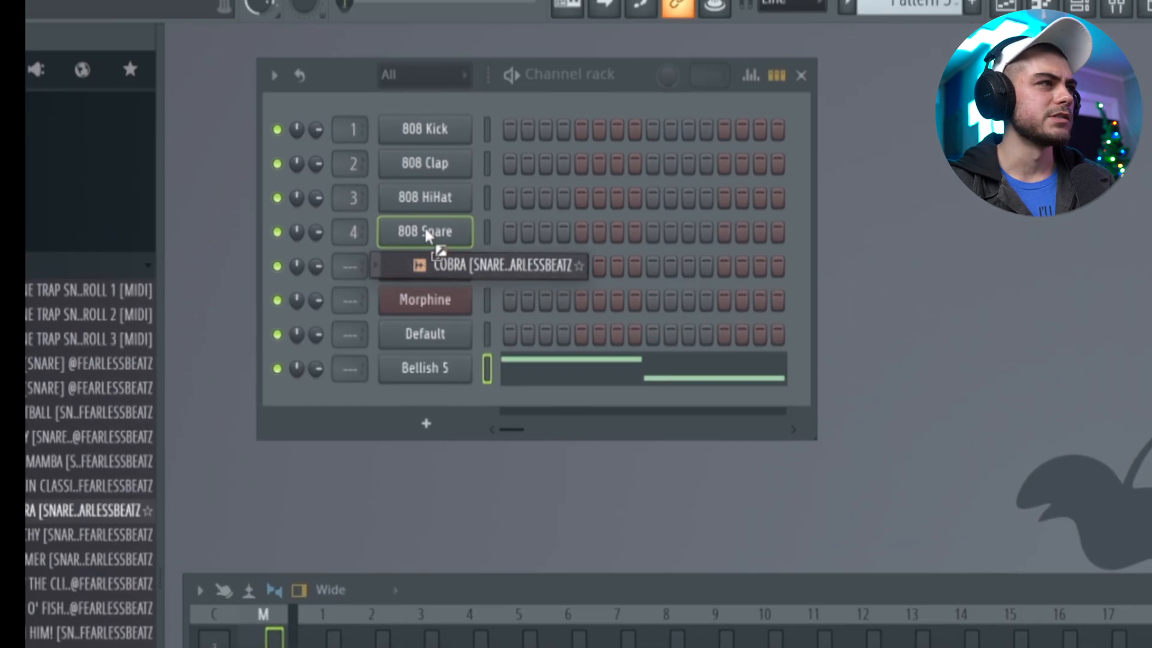
{"action": "left_click_drag", "start_coordinate": [423, 226], "coordinate": [427, 231]}
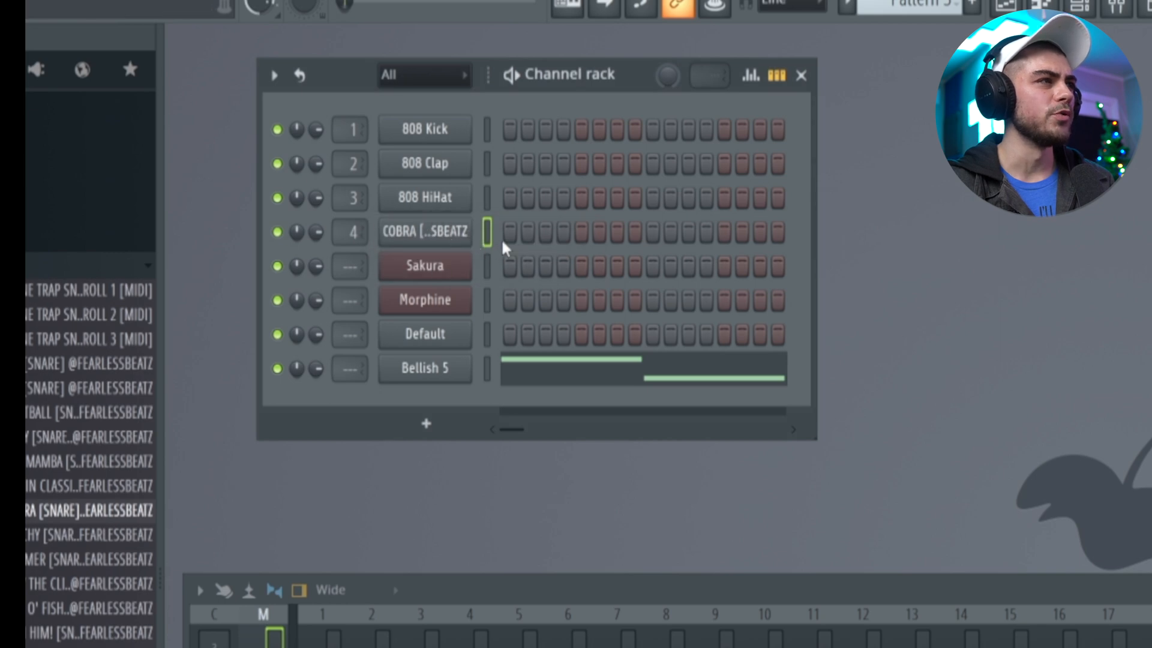
Place COBRA snare hits on steps 5 and 13, and open the Bellish 5 channel's options
{"action": "left_click", "coordinate": [774, 78]}
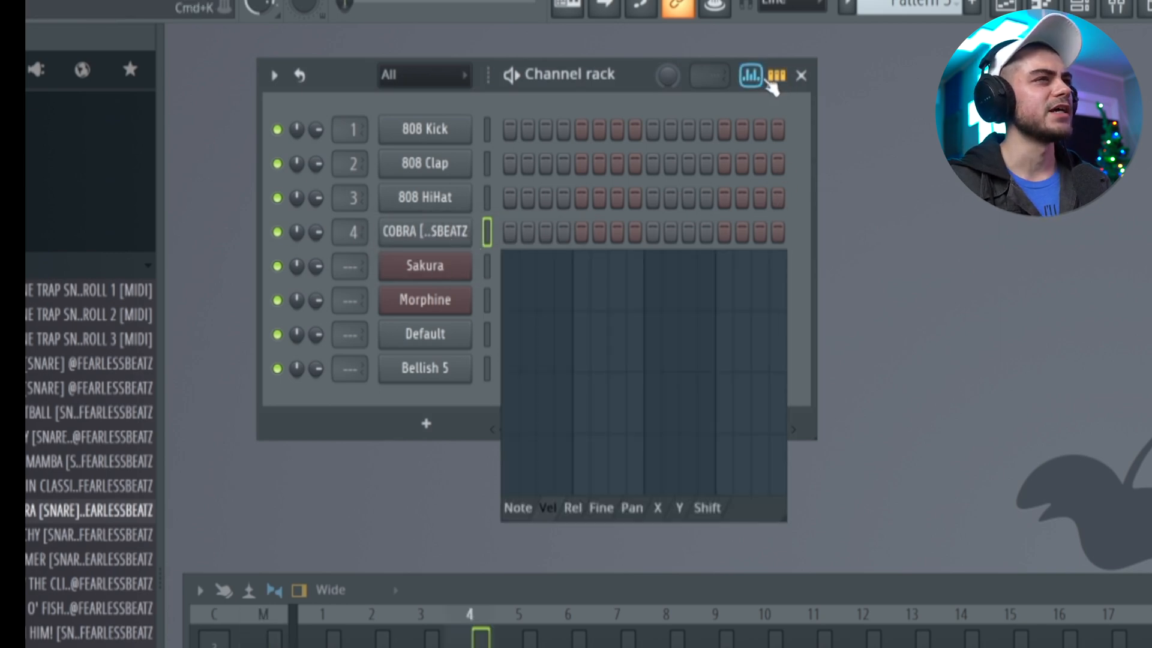
{"action": "left_click", "coordinate": [774, 78]}
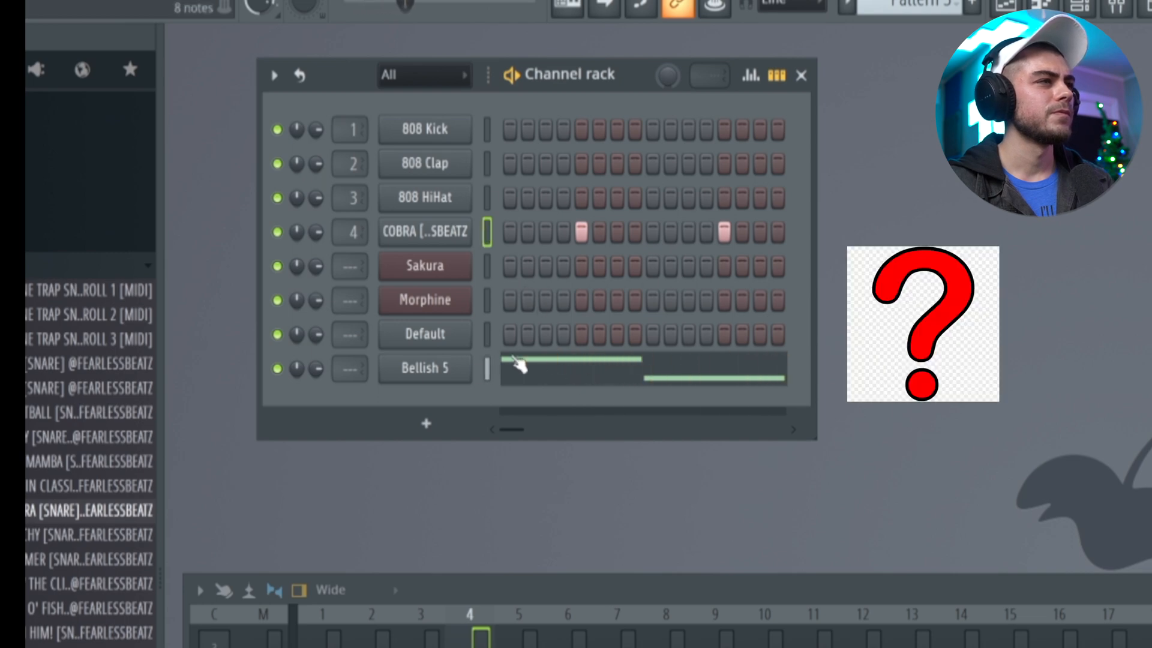
{"action": "right_click", "coordinate": [468, 369]}
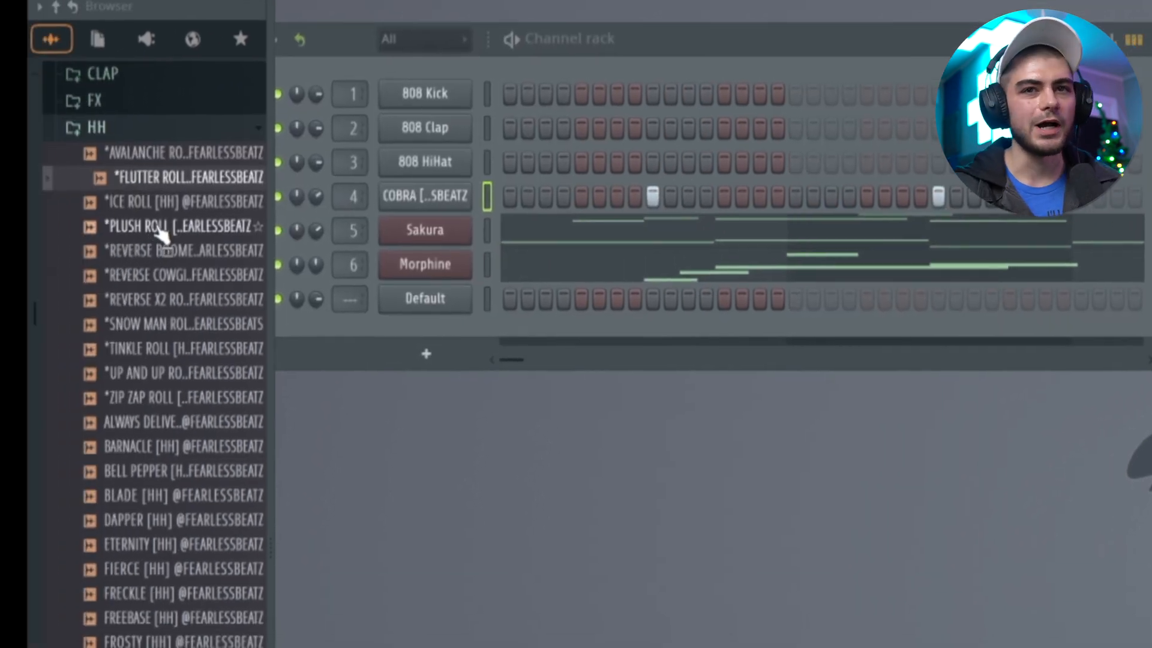
Audition the hi-hat roll samples in the HH folder and replace the 808 HiHat sample with PLUSH ROLL
{"action": "left_click", "coordinate": [177, 227]}
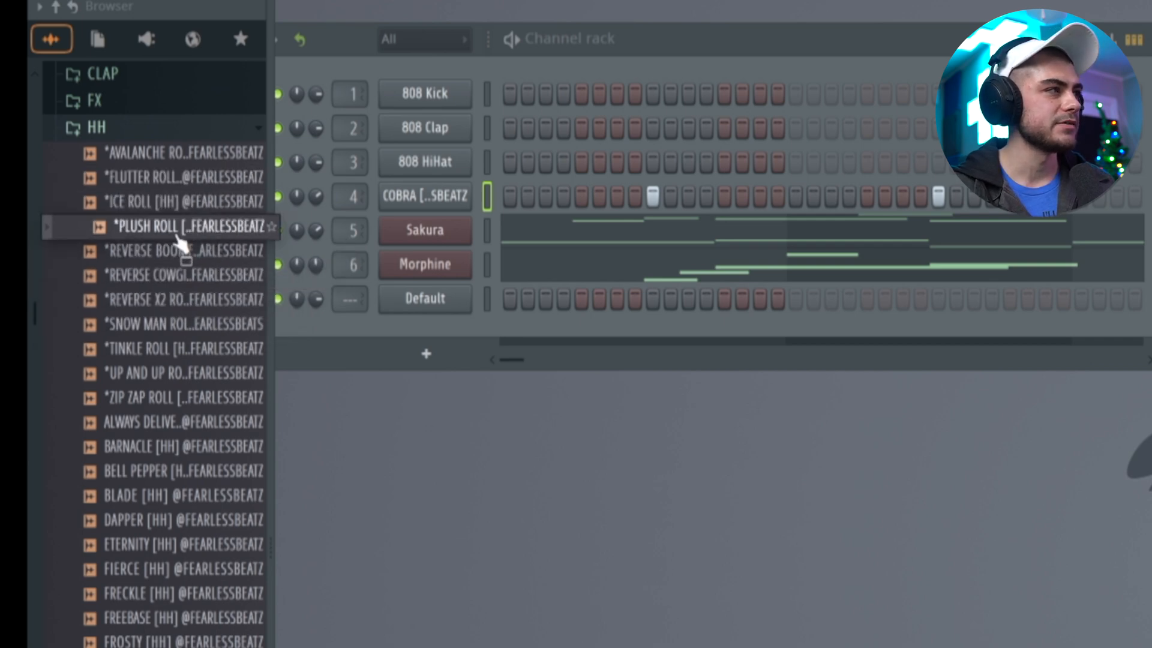
{"action": "left_click", "coordinate": [165, 276]}
{"action": "left_click", "coordinate": [160, 331]}
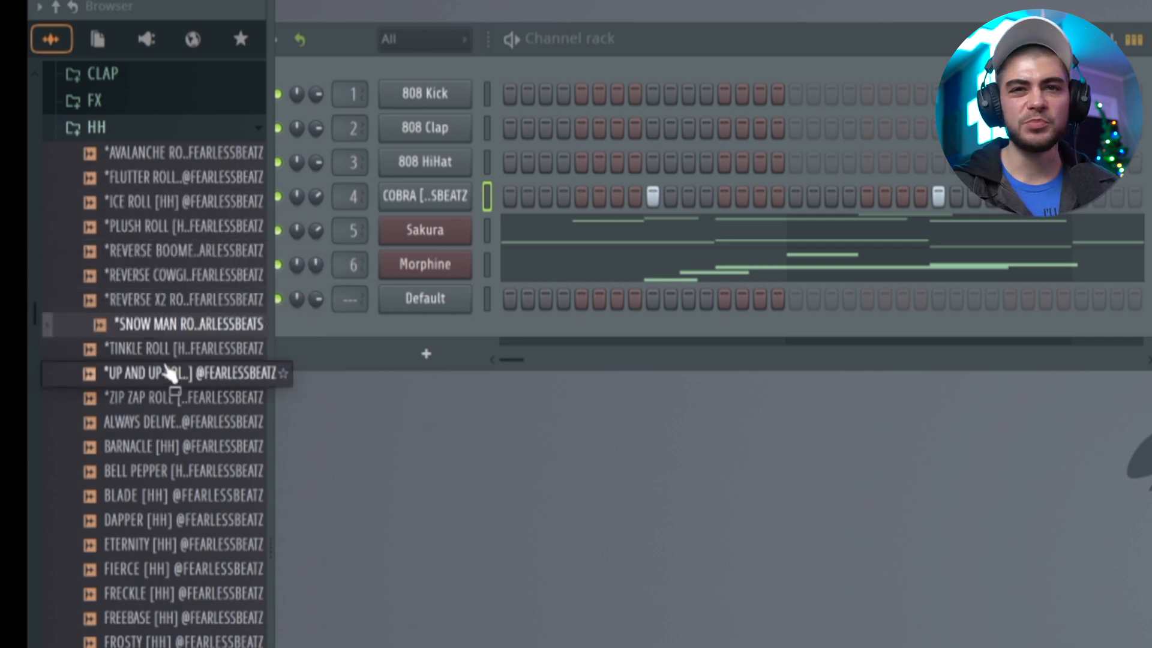
{"action": "left_click", "coordinate": [198, 157]}
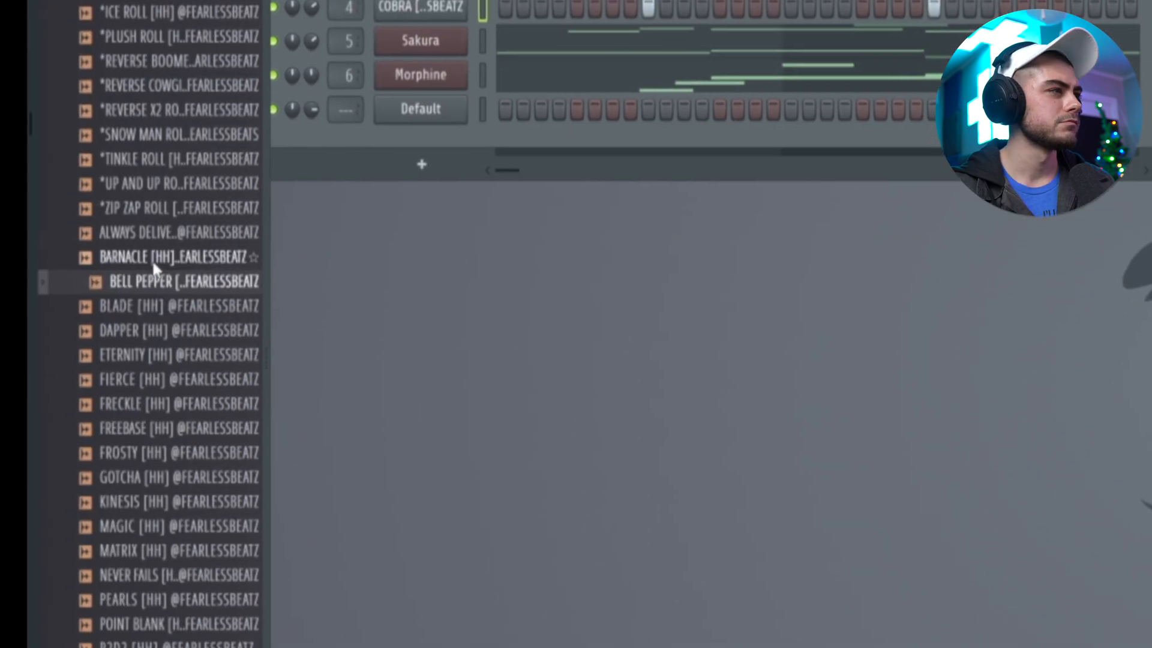
Audition single hi-hats such as BARNACLE, MATRIX and PEARLS, and replace the 808 Clap sample with THIRSTY [HH]
{"action": "left_click", "coordinate": [154, 258]}
{"action": "left_click", "coordinate": [150, 473]}
{"action": "left_click", "coordinate": [150, 546]}
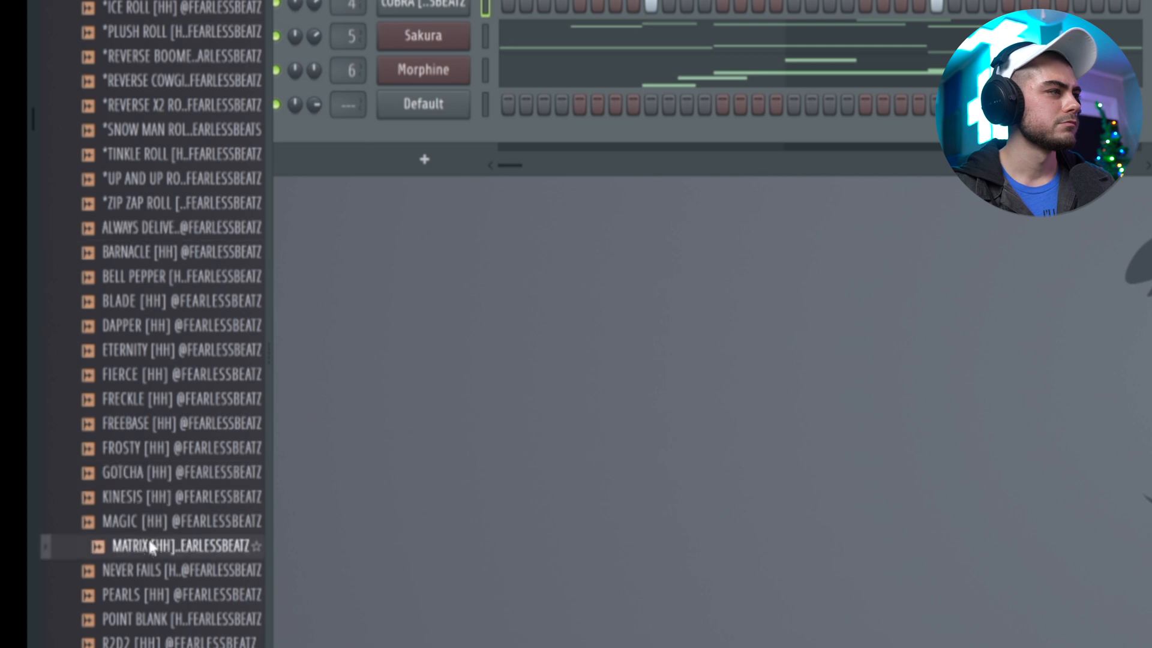
{"action": "left_click", "coordinate": [150, 595]}
{"action": "left_click", "coordinate": [146, 474]}
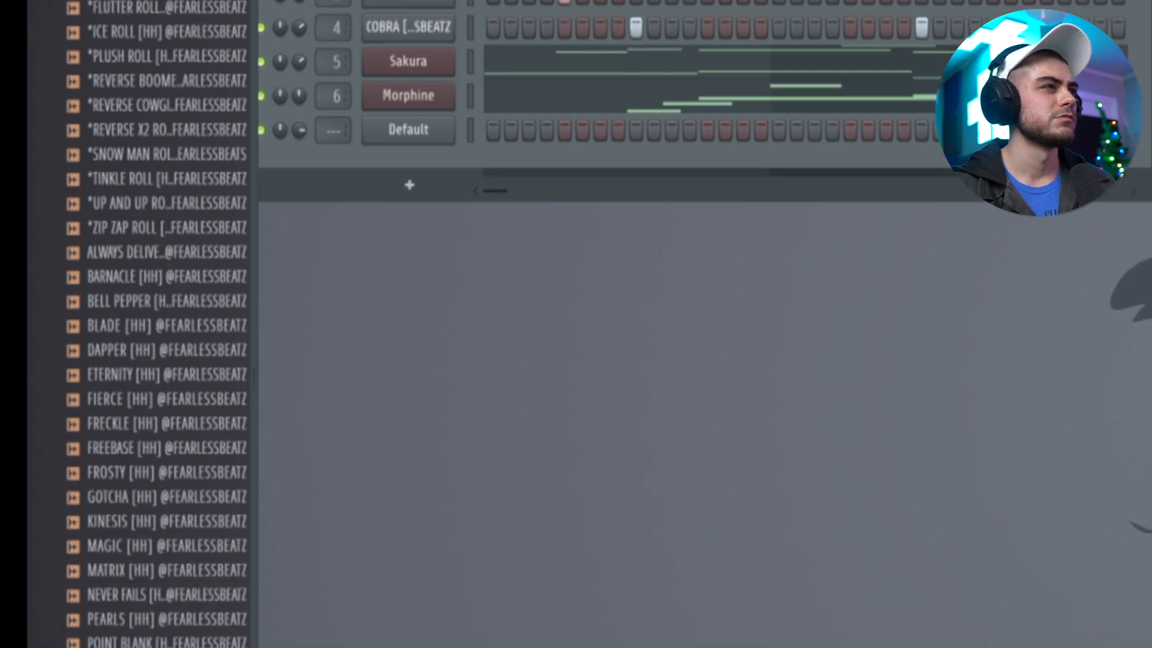
Fill the THIRSTY hi-hat channel with a hit on every 2 steps and play back the pattern
{"action": "right_click", "coordinate": [270, 211]}
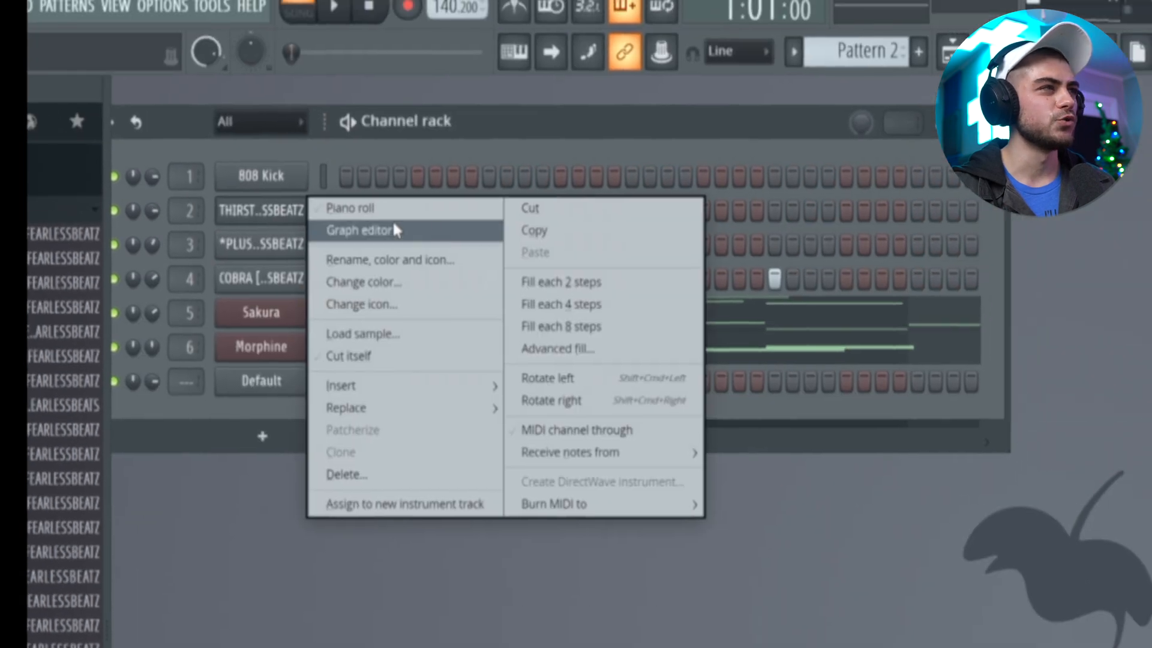
{"action": "left_click", "coordinate": [582, 282]}
{"action": "key", "text": "space"}
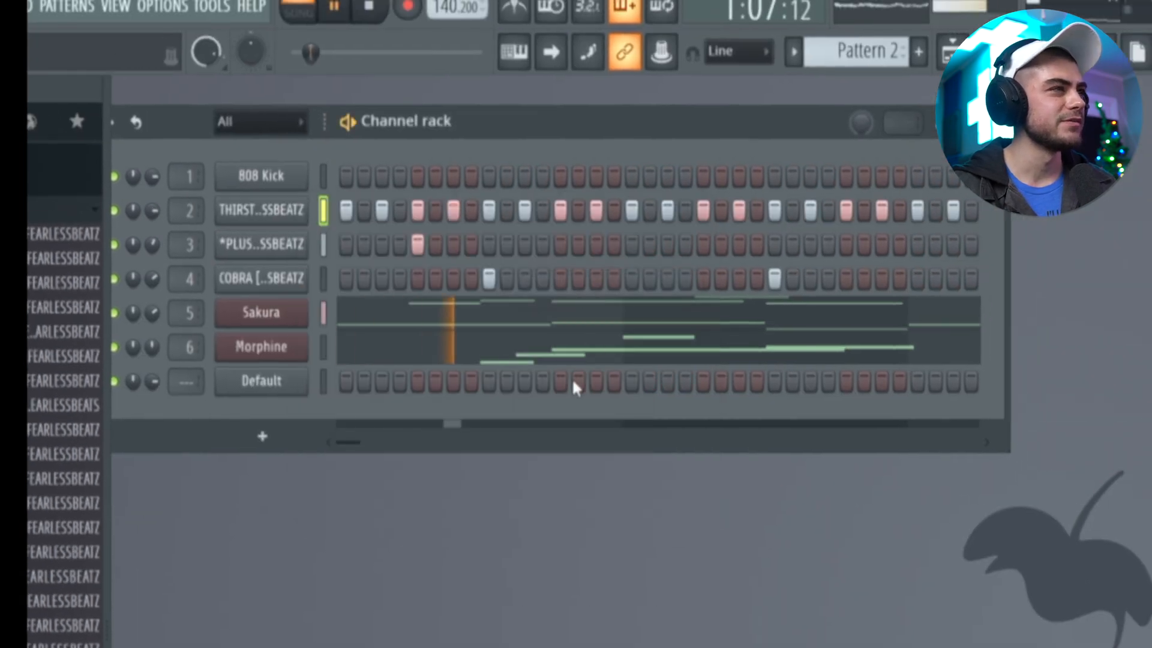
{"action": "key", "text": "space"}
Open the THIRSTY hi-hat's notes in the piano roll, bring up the snap options for rolls, and play the pattern
{"action": "right_click", "coordinate": [246, 213]}
{"action": "left_click", "coordinate": [330, 217]}
{"action": "left_click", "coordinate": [122, 86]}
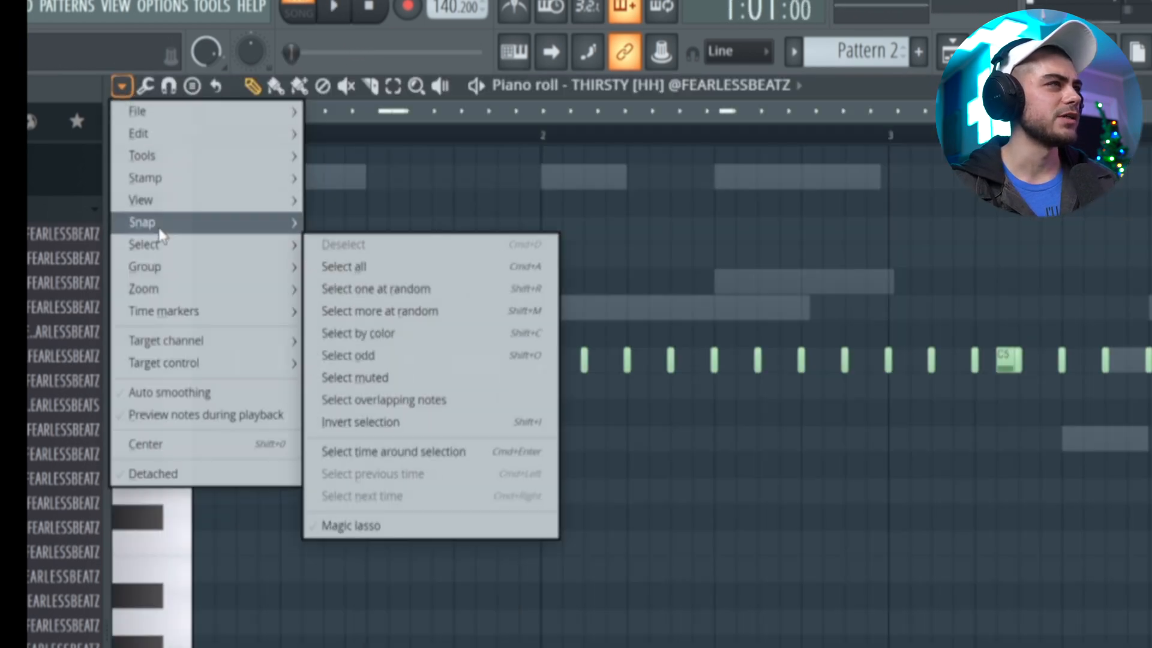
{"action": "mouse_move", "coordinate": [170, 228]}
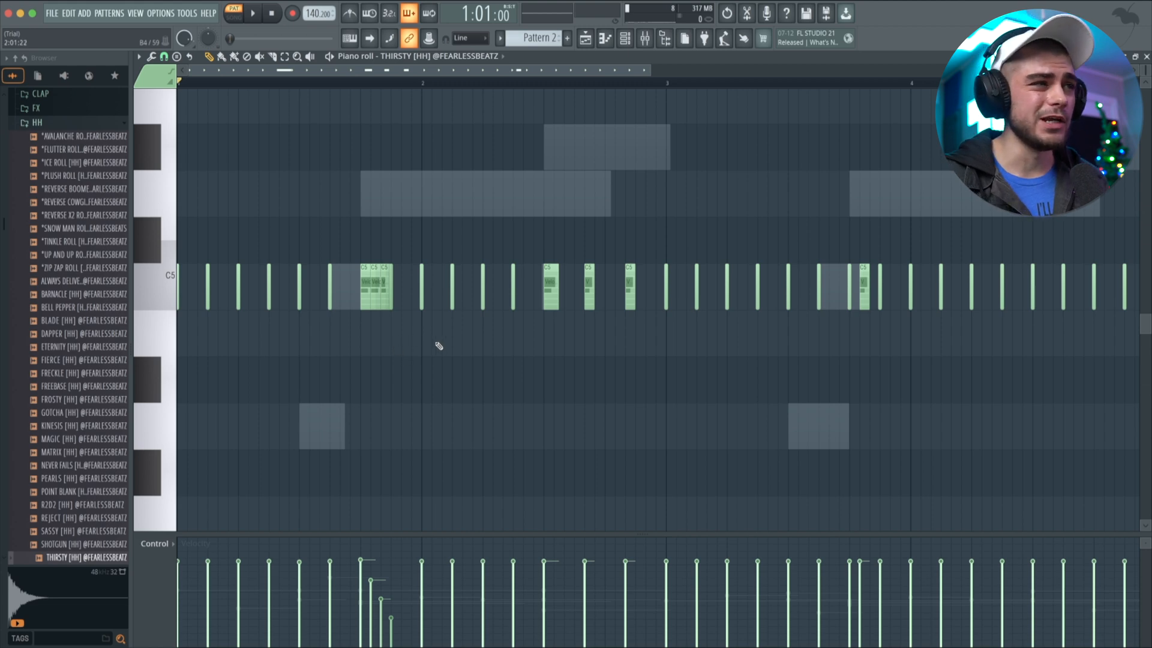
{"action": "key", "text": "space"}
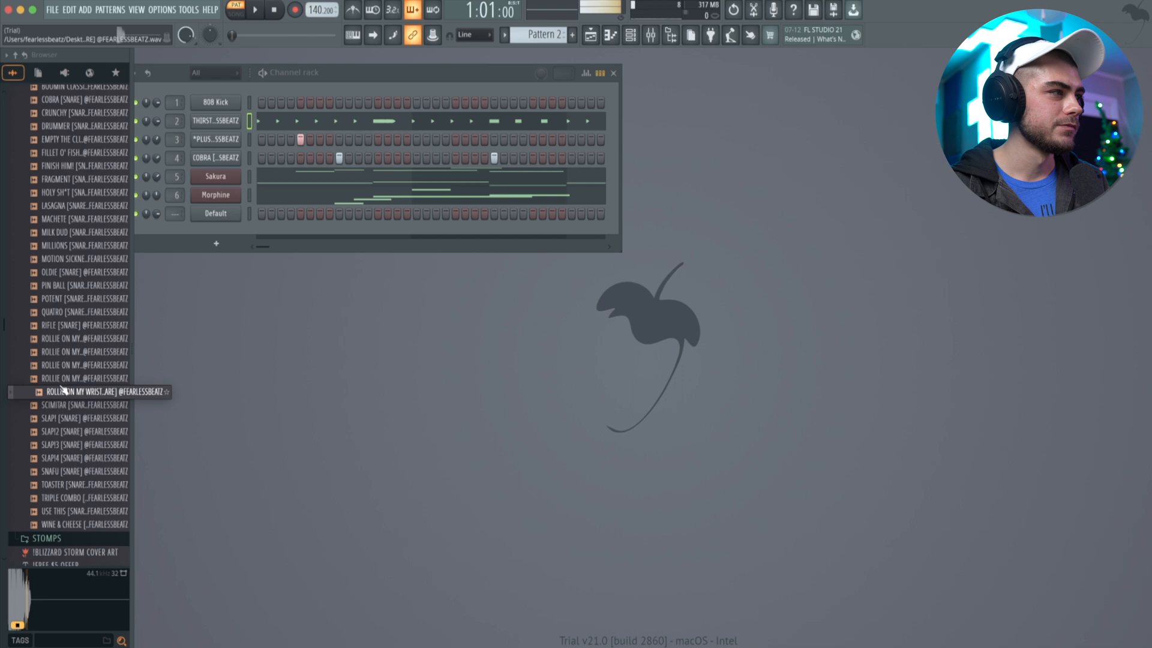
Audition the ROLLIE ON MY WRIST snare samples and add a hit on step 35 of the first channel
{"action": "left_click", "coordinate": [54, 366]}
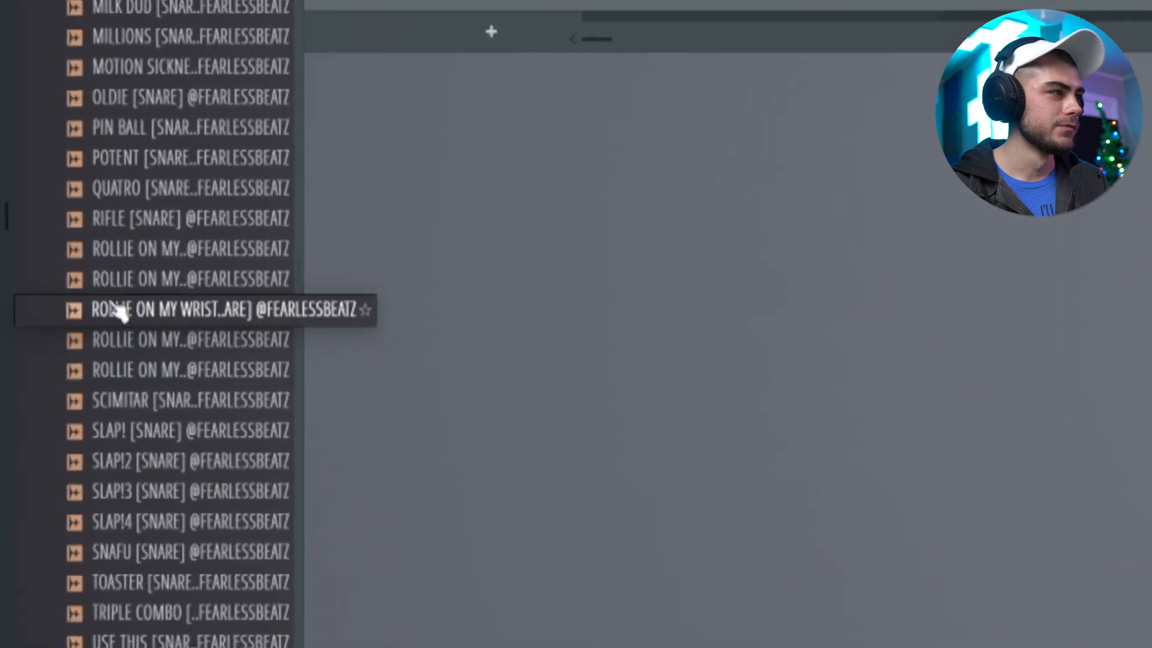
{"action": "left_click", "coordinate": [55, 353]}
{"action": "left_click", "coordinate": [57, 340]}
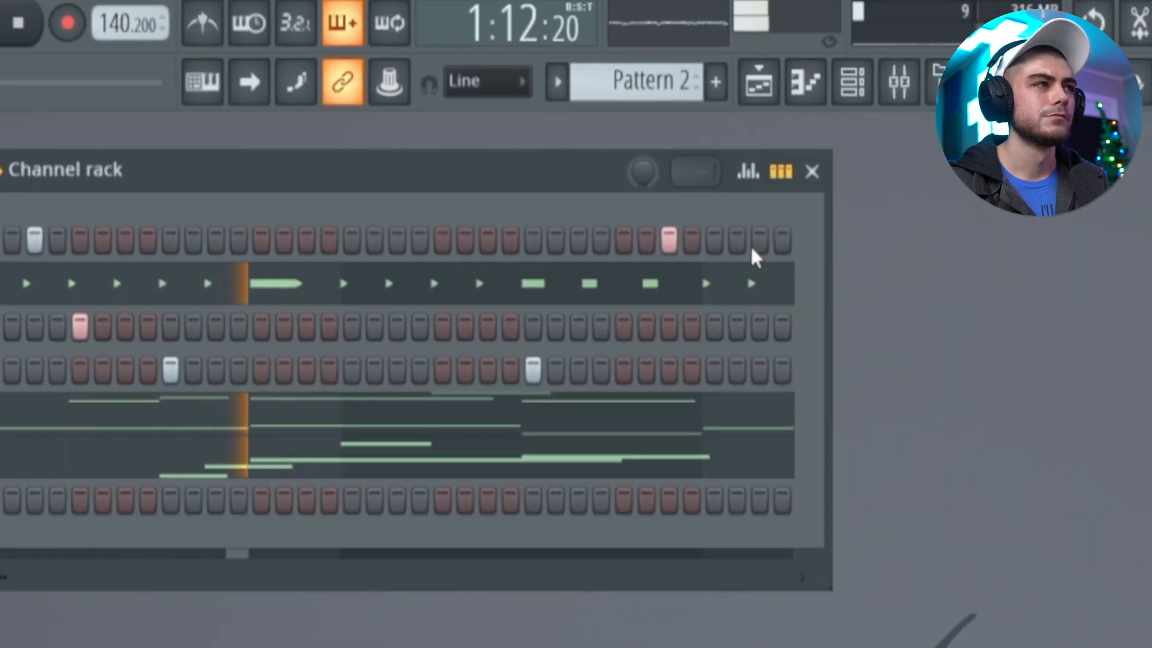
{"action": "left_click", "coordinate": [757, 244]}
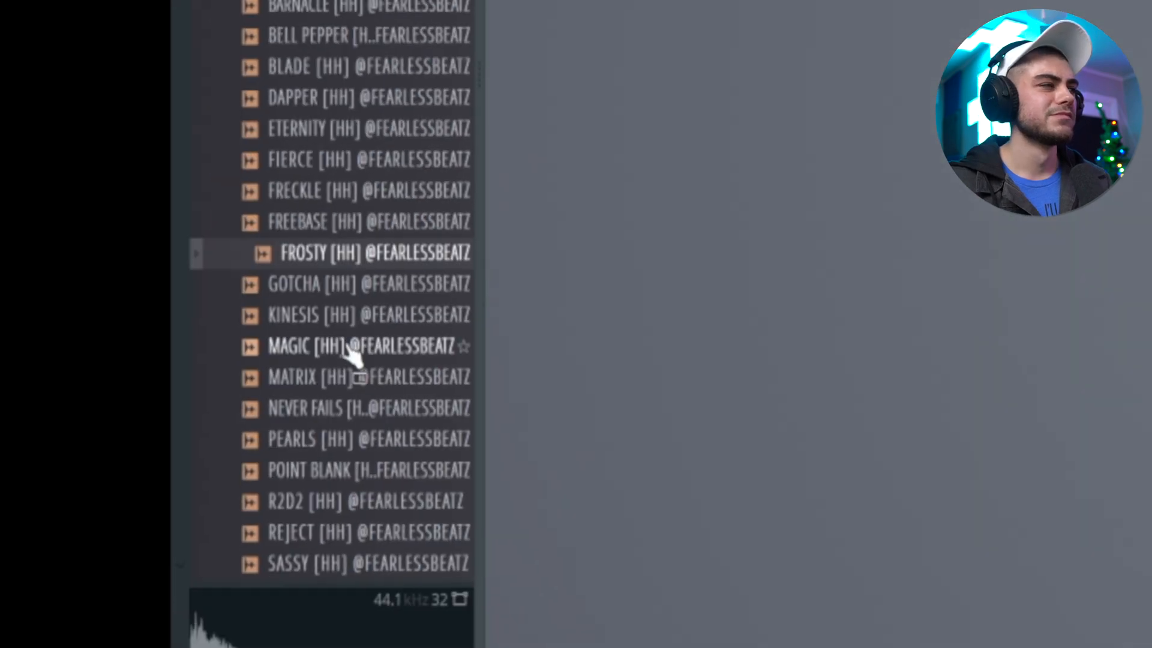
Audition more single hi-hats and swap the hi-hat channel's sample for KINESIS [HH]
{"action": "left_click", "coordinate": [334, 317]}
{"action": "left_click_drag", "start_coordinate": [366, 285], "coordinate": [525, 235]}
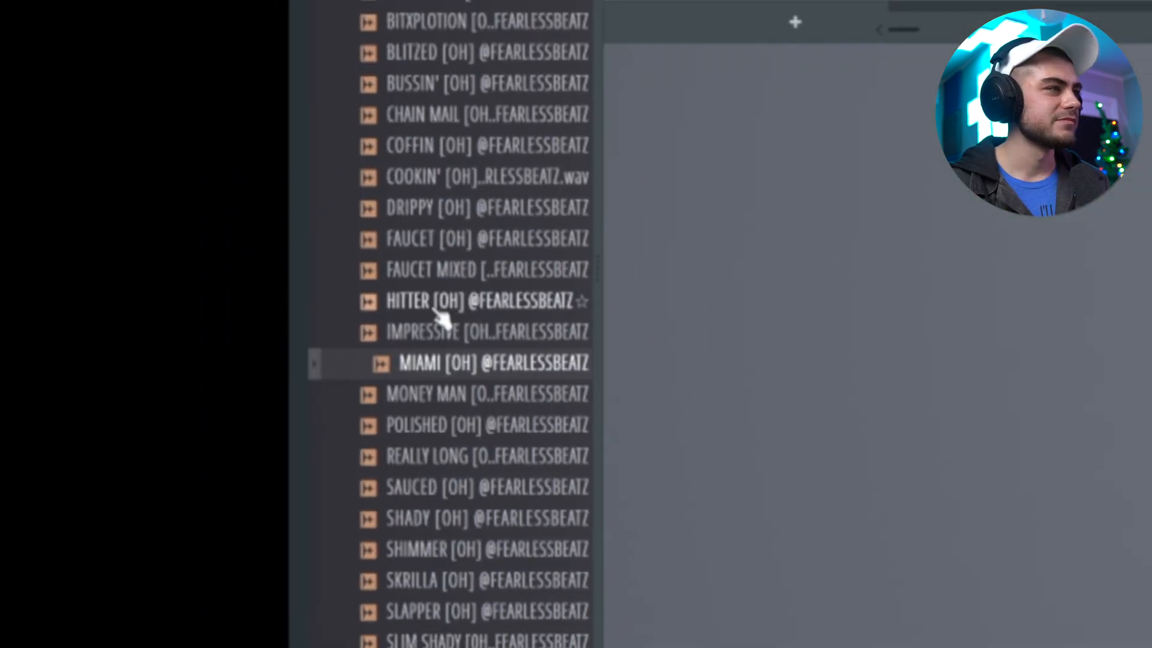
Audition open hats such as FAUCET MIXED, HITTER and SHIMMER, and add SAUCED [OH] to the channel rack
{"action": "left_click", "coordinate": [474, 281]}
{"action": "left_click", "coordinate": [468, 252]}
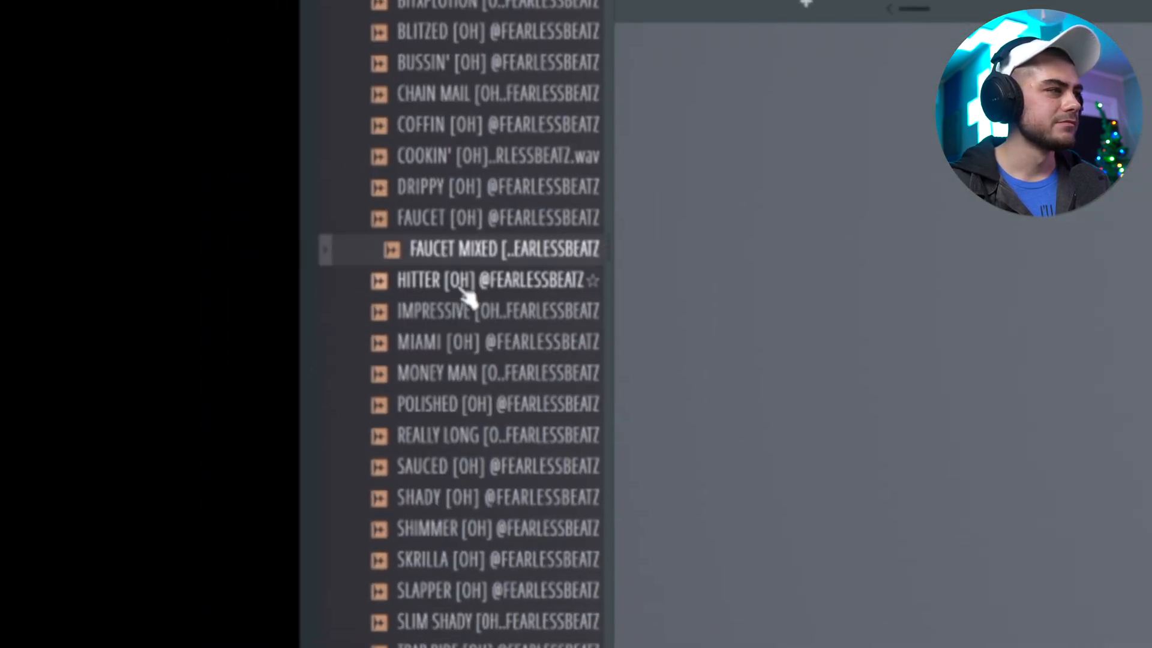
{"action": "left_click", "coordinate": [465, 286]}
{"action": "left_click", "coordinate": [433, 530]}
{"action": "left_click", "coordinate": [442, 469]}
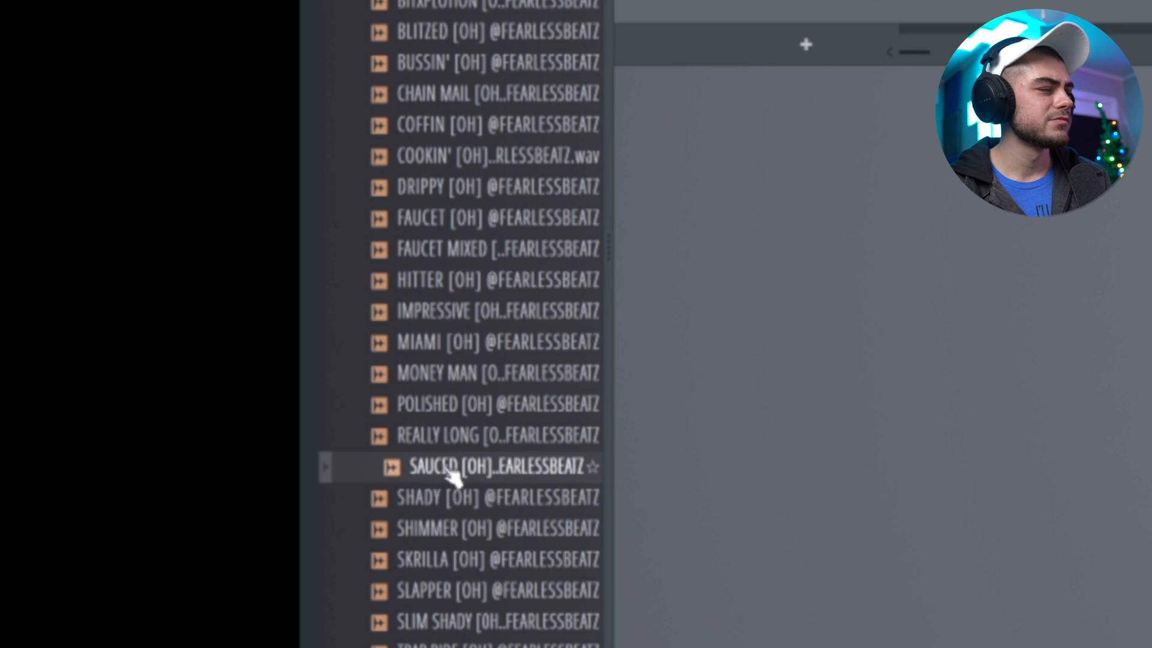
{"action": "left_click_drag", "start_coordinate": [429, 472], "coordinate": [564, 384]}
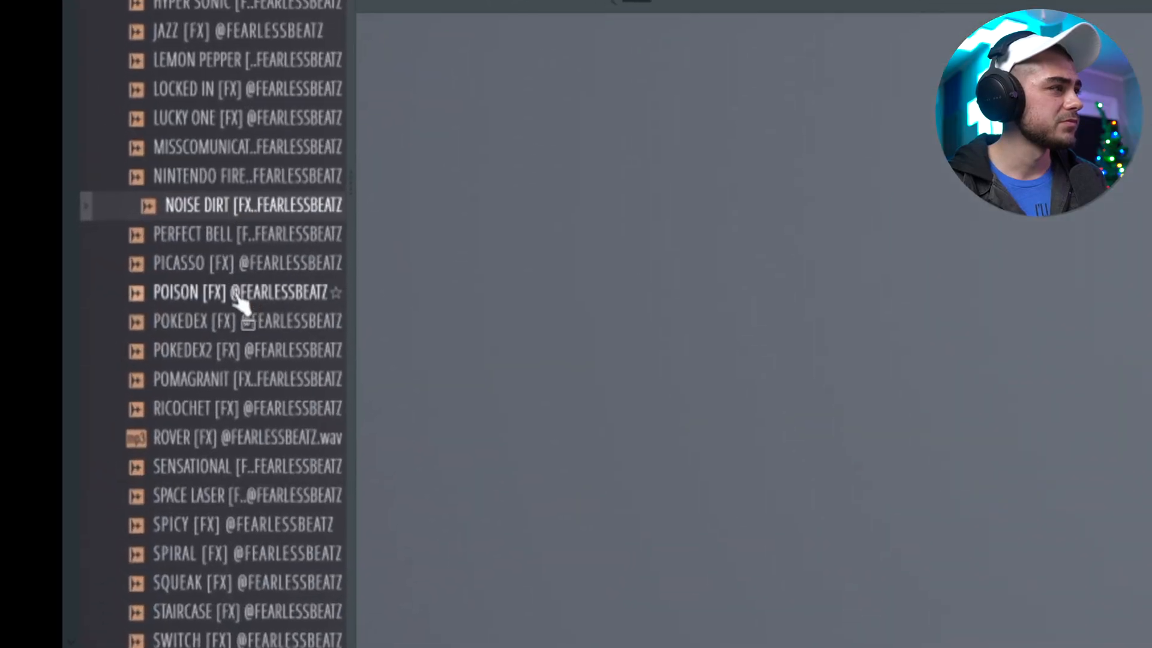
Audition FX samples from POKEDEX2 through RICOCHET and ROVER to SPACE LASER
{"action": "left_click", "coordinate": [211, 350]}
{"action": "left_click", "coordinate": [204, 379]}
{"action": "left_click", "coordinate": [203, 410]}
{"action": "left_click", "coordinate": [201, 439]}
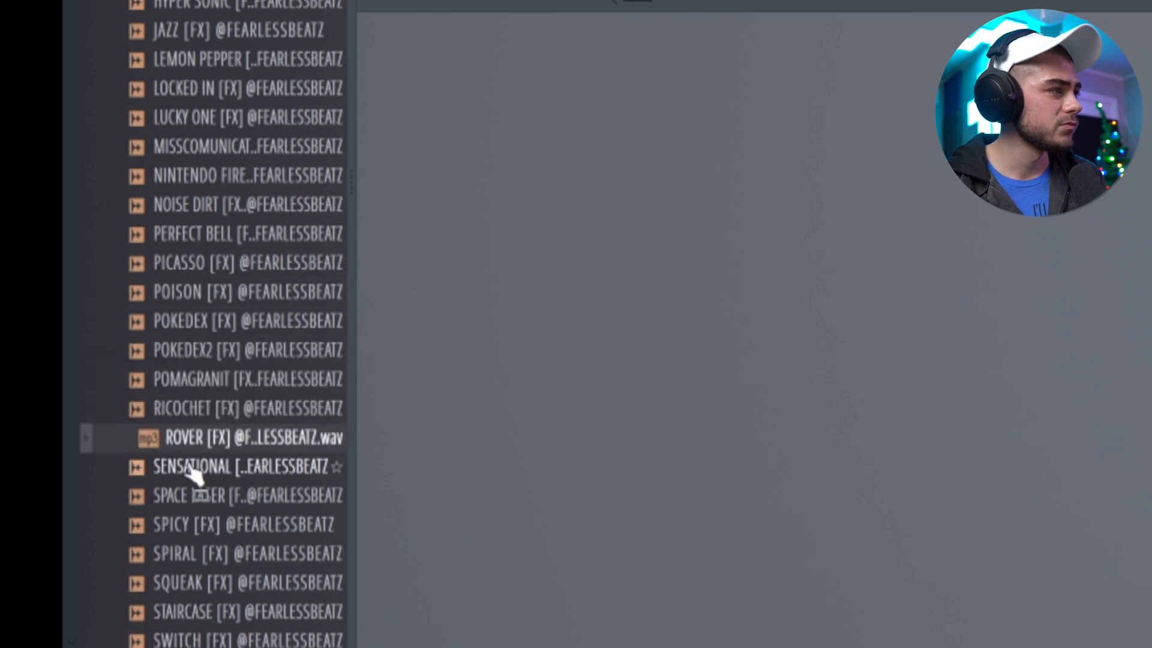
{"action": "left_click", "coordinate": [192, 467]}
{"action": "left_click", "coordinate": [193, 497]}
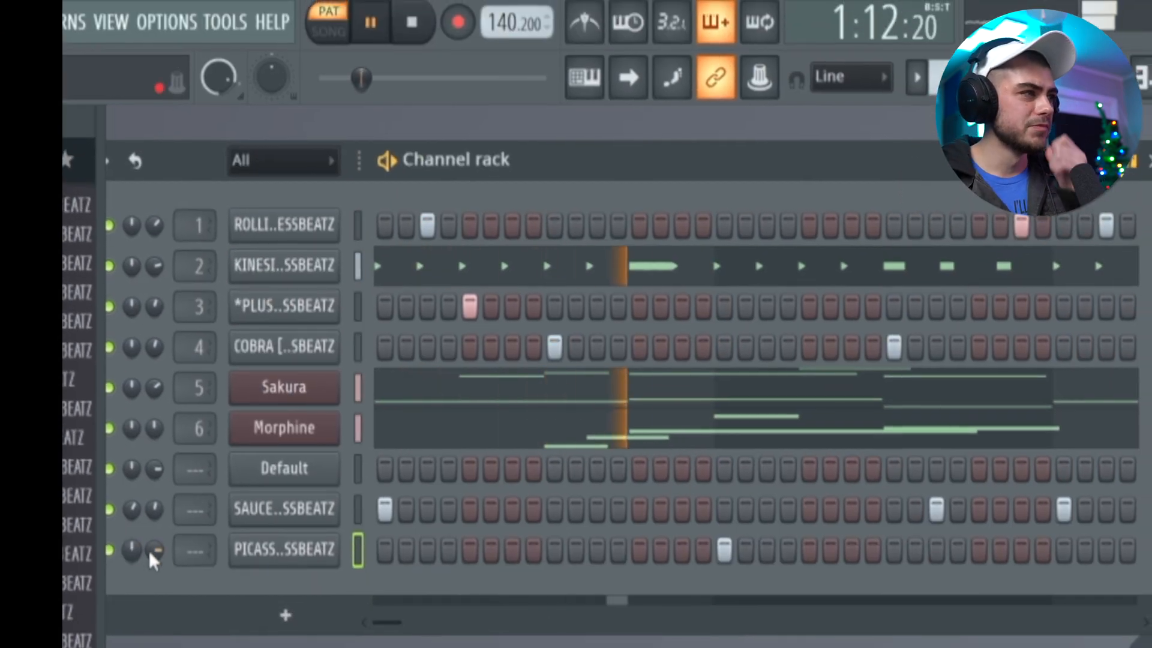
Adjust the volume of the PICASSO FX channel and toggle playback of the pattern
{"action": "left_click_drag", "start_coordinate": [153, 561], "coordinate": [153, 540]}
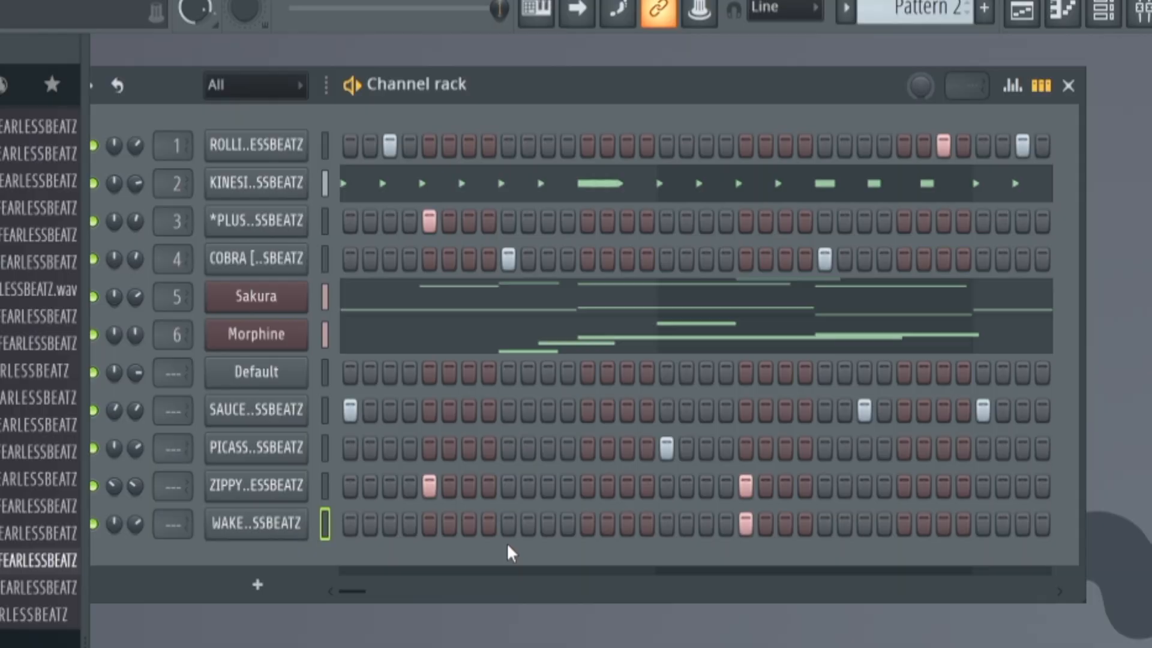
{"action": "key", "text": "space"}
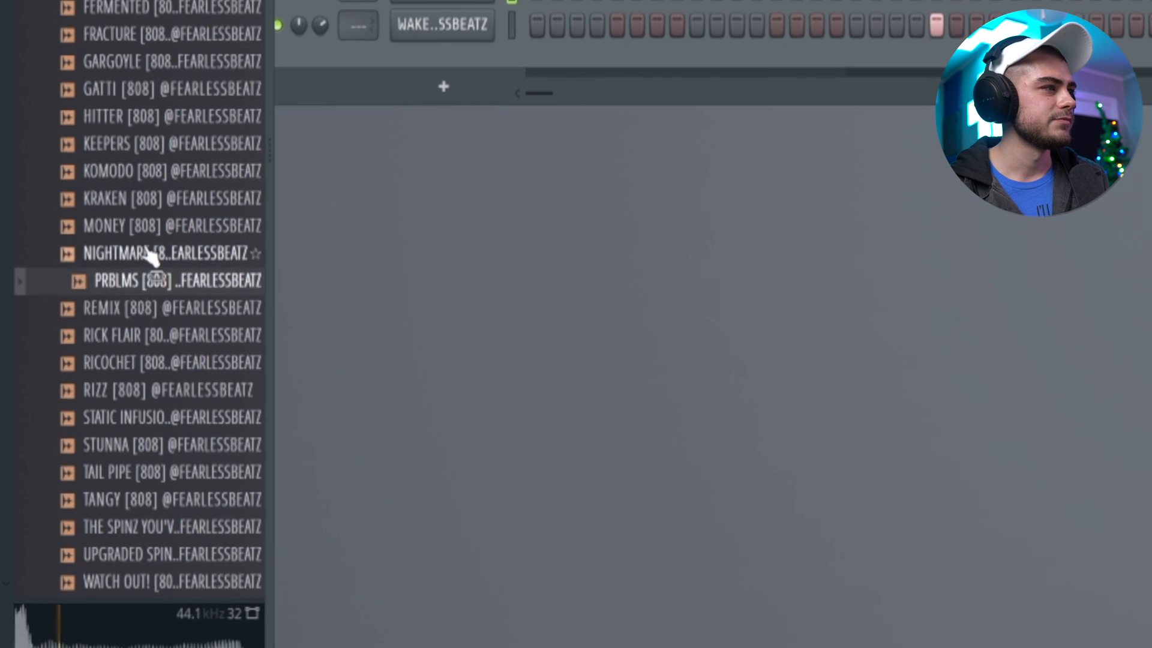
Audition 808 samples including NIGHTMARE, MONEY, KOMODO, KRAKEN and KEEPERS
{"action": "left_click", "coordinate": [150, 253]}
{"action": "left_click", "coordinate": [149, 225]}
{"action": "left_click", "coordinate": [147, 172]}
{"action": "left_click", "coordinate": [144, 200]}
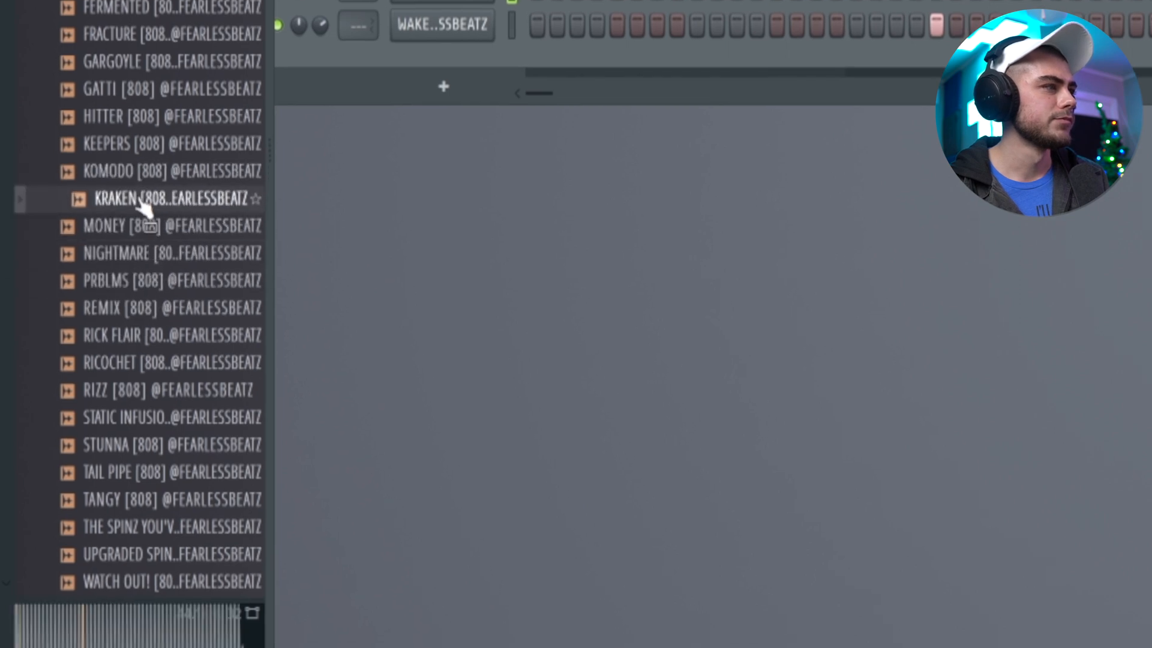
{"action": "left_click_drag", "start_coordinate": [129, 144], "coordinate": [129, 116]}
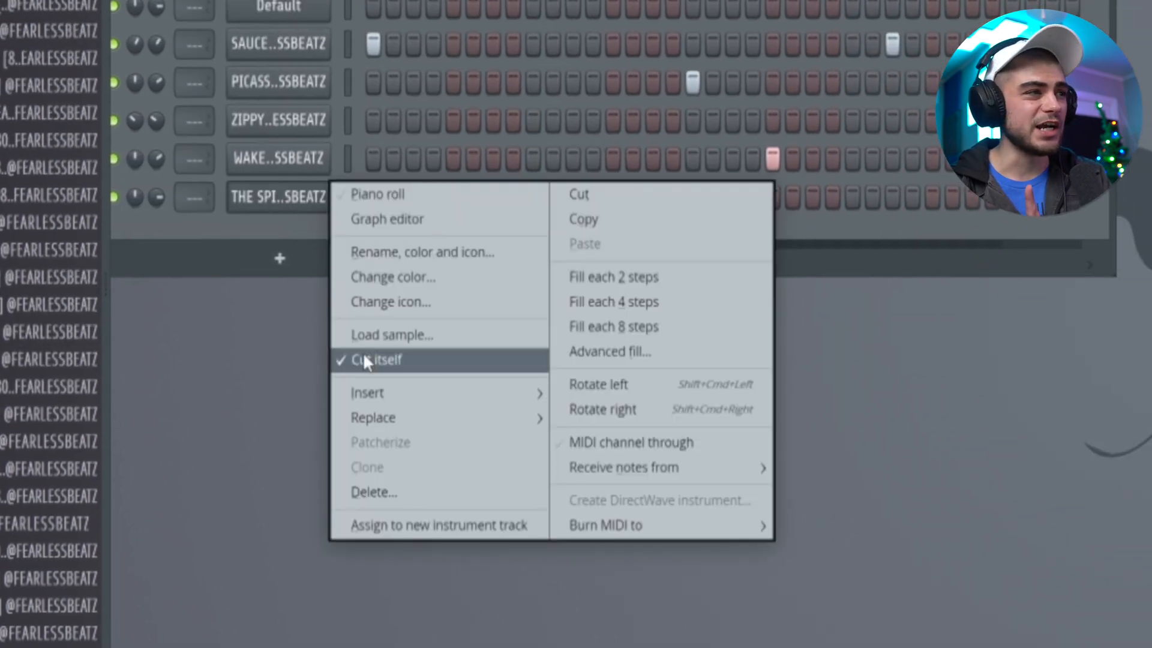
Set THE SPINZ 808 channel to cut itself and open its sampler settings
{"action": "left_click", "coordinate": [372, 360]}
{"action": "left_click", "coordinate": [277, 197]}
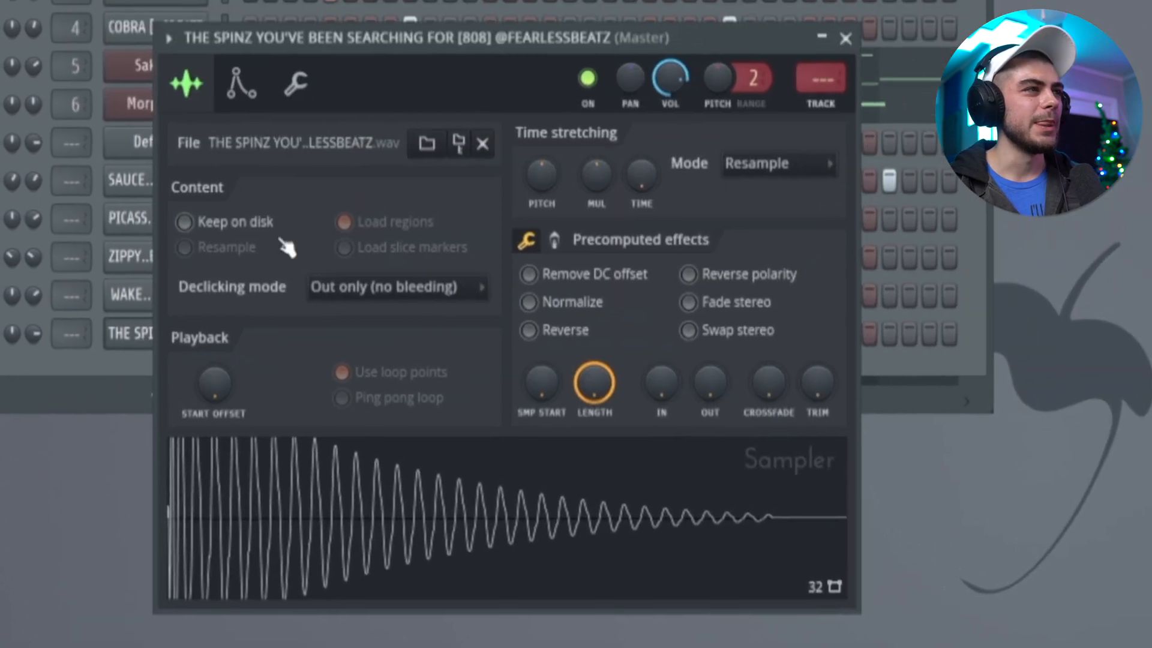
Adjust the decay of THE SPINZ 808's volume envelope and raise Boost in its precomputed effects
{"action": "left_click", "coordinate": [240, 87]}
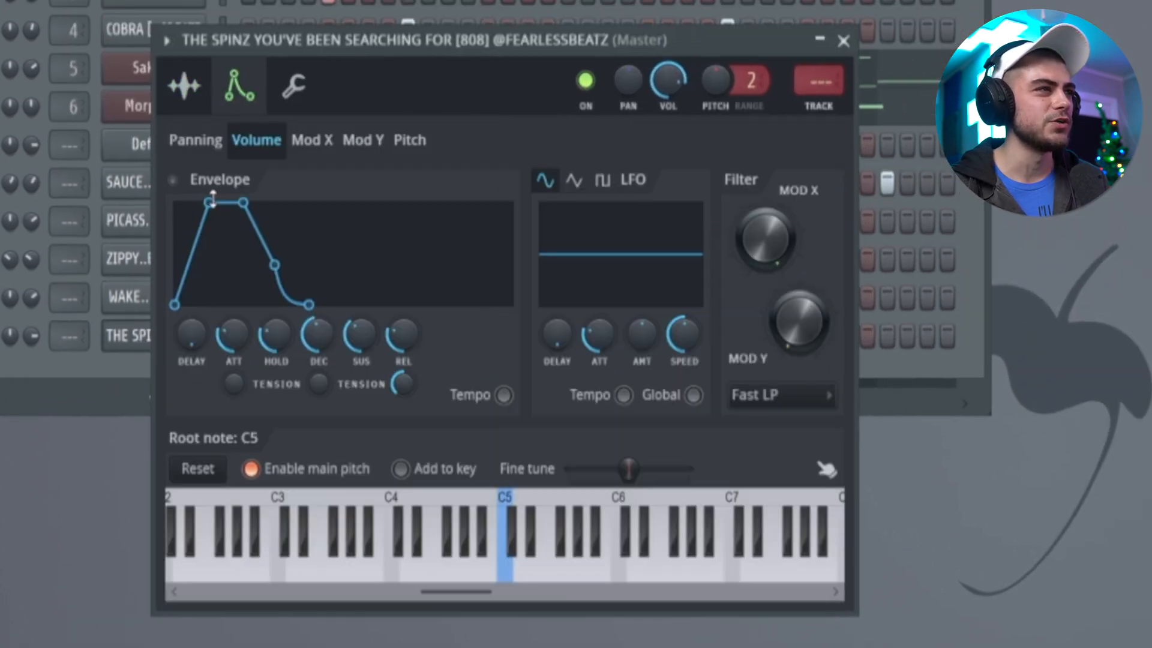
{"action": "left_click_drag", "start_coordinate": [318, 333], "coordinate": [352, 355]}
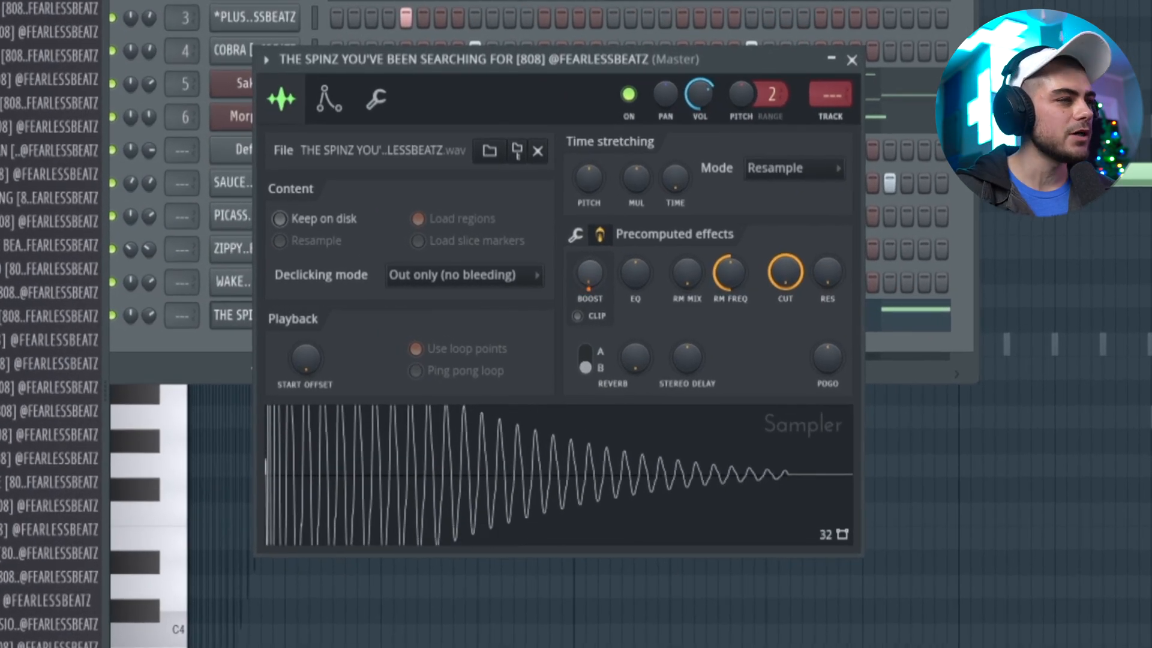
{"action": "left_click_drag", "start_coordinate": [590, 273], "coordinate": [590, 252]}
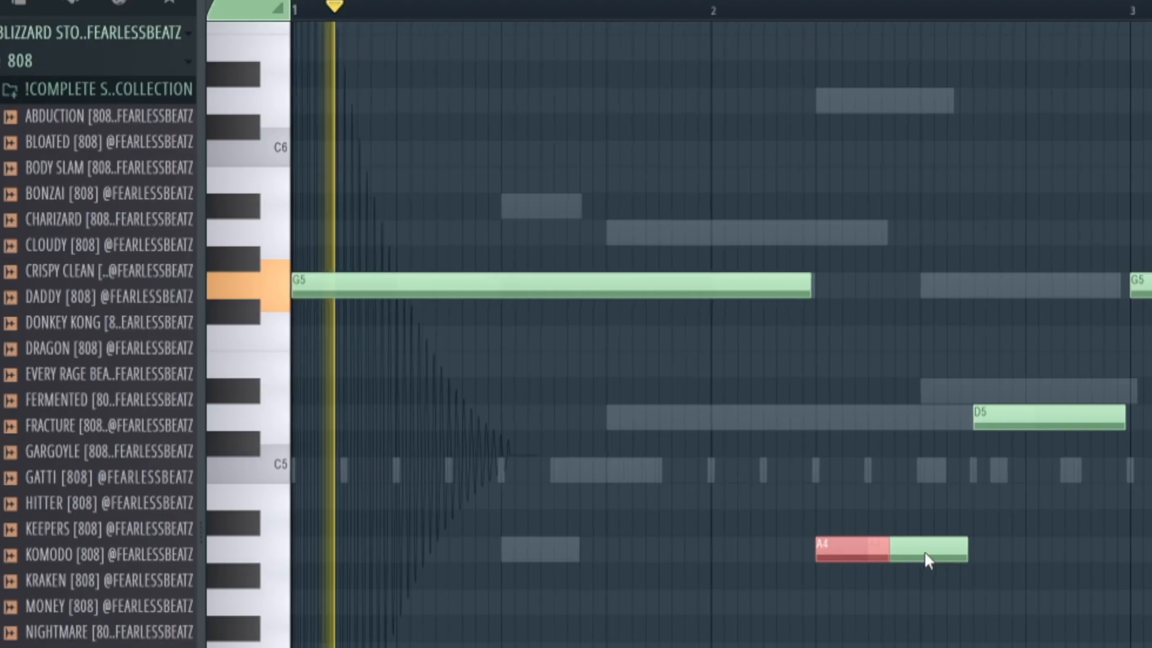
Rework the two adjoining A4 notes in bar 2 of the 808 line, shortening the first and lengthening the second
{"action": "left_click", "coordinate": [884, 550]}
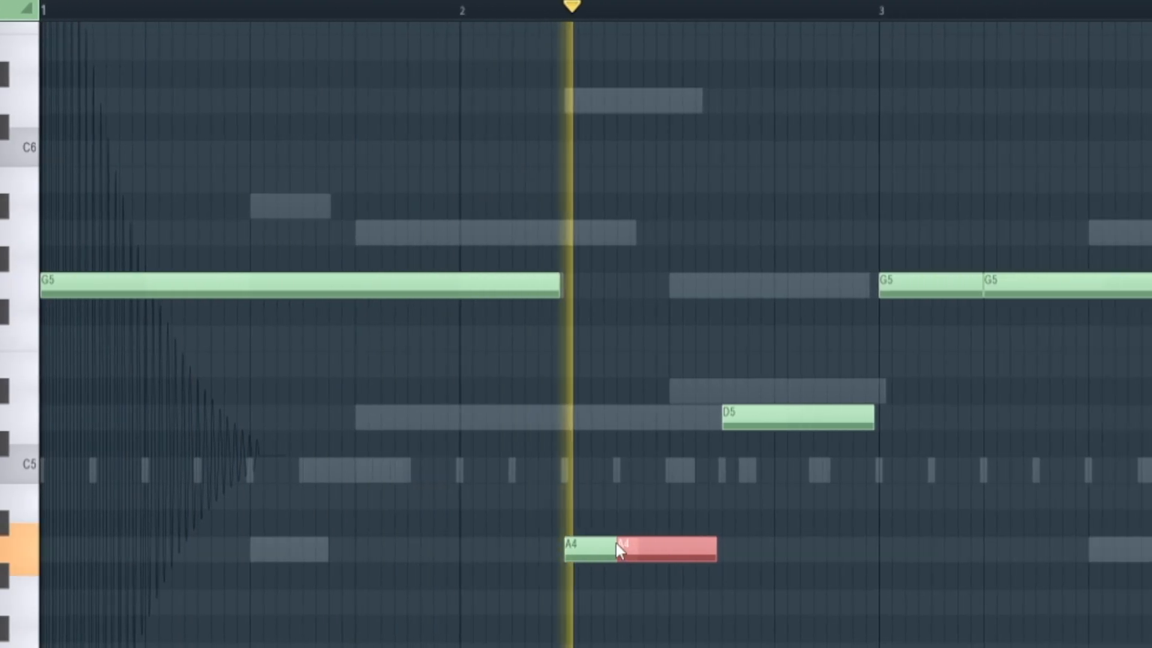
{"action": "left_click", "coordinate": [513, 548]}
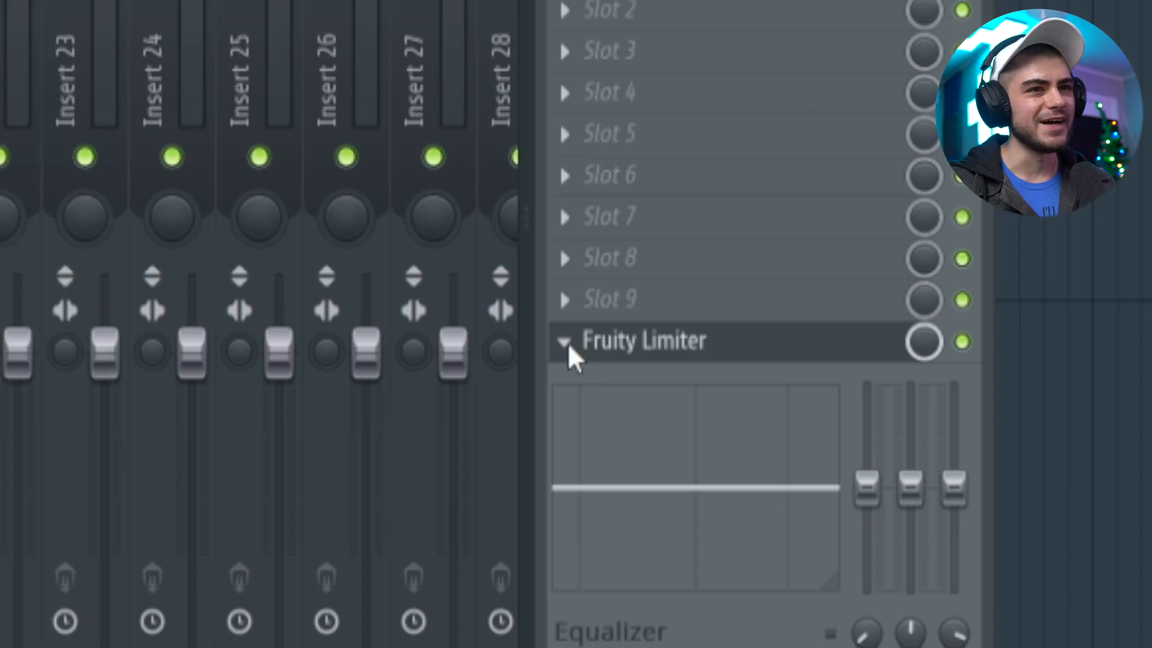
Open the options of the Fruity Limiter effect slot in the mixer
{"action": "left_click", "coordinate": [568, 352]}
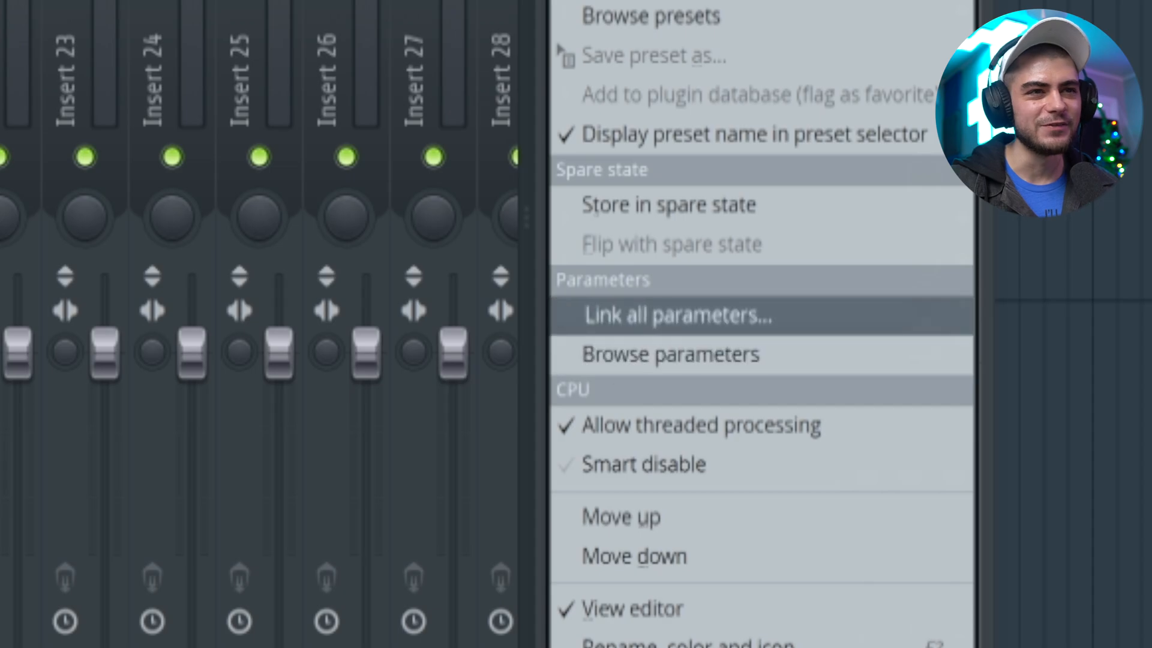